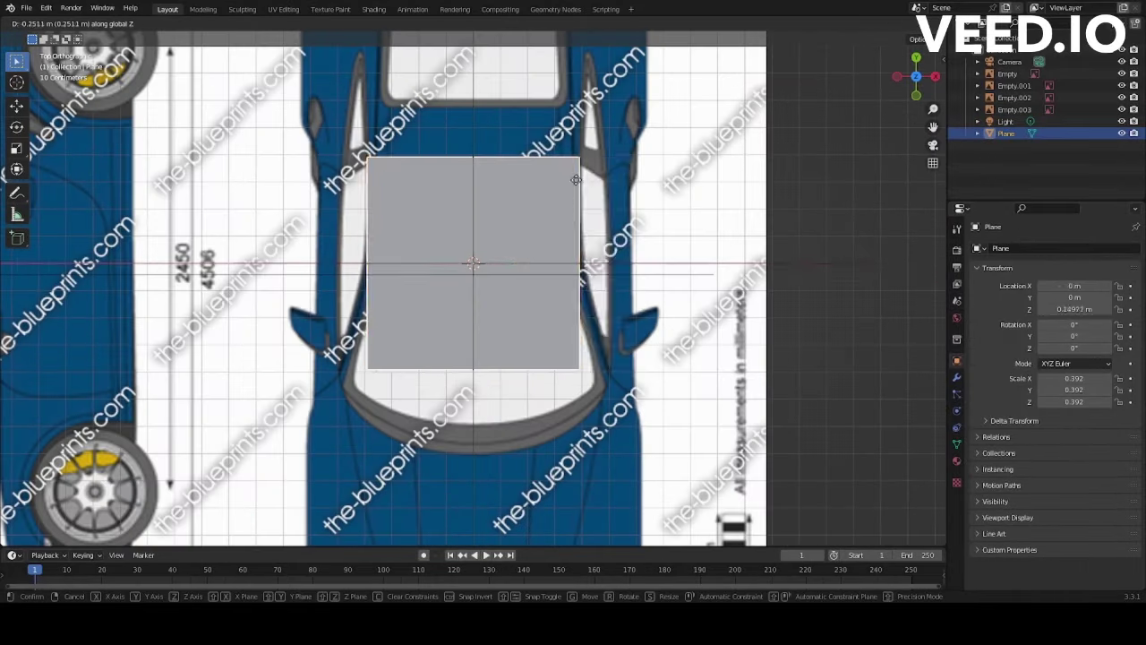
# Step: Raise the mirrored roof plane along Z and move its vertices onto the blueprint's roof top edge
pyautogui.click(556, 205)
pyautogui.press('z')
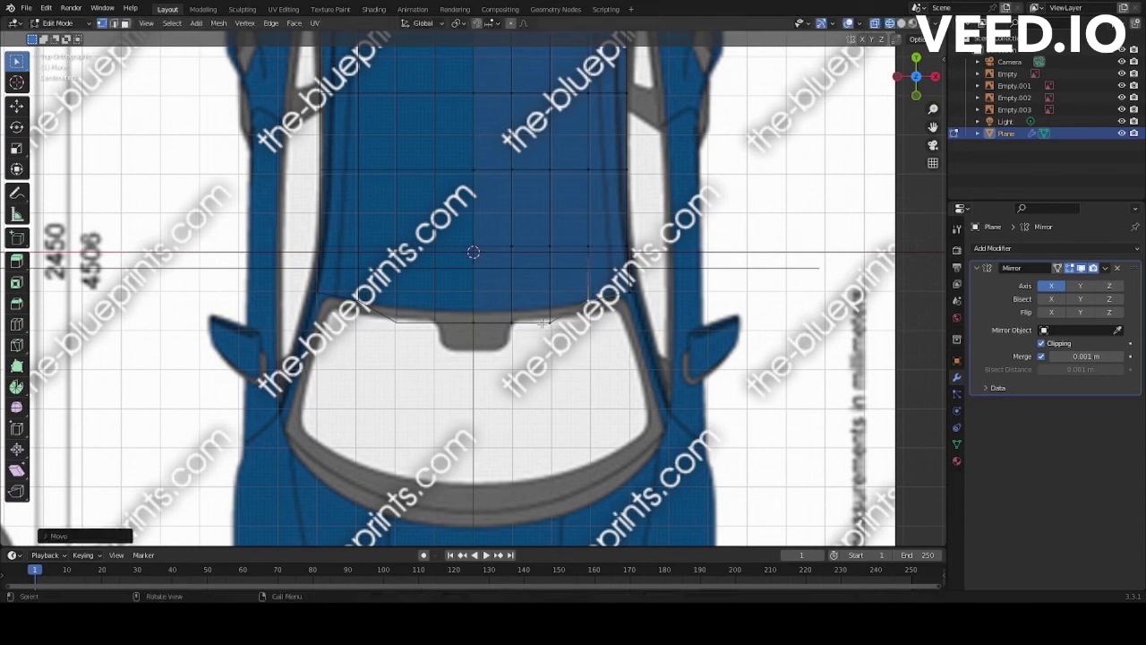
pyautogui.click(513, 312)
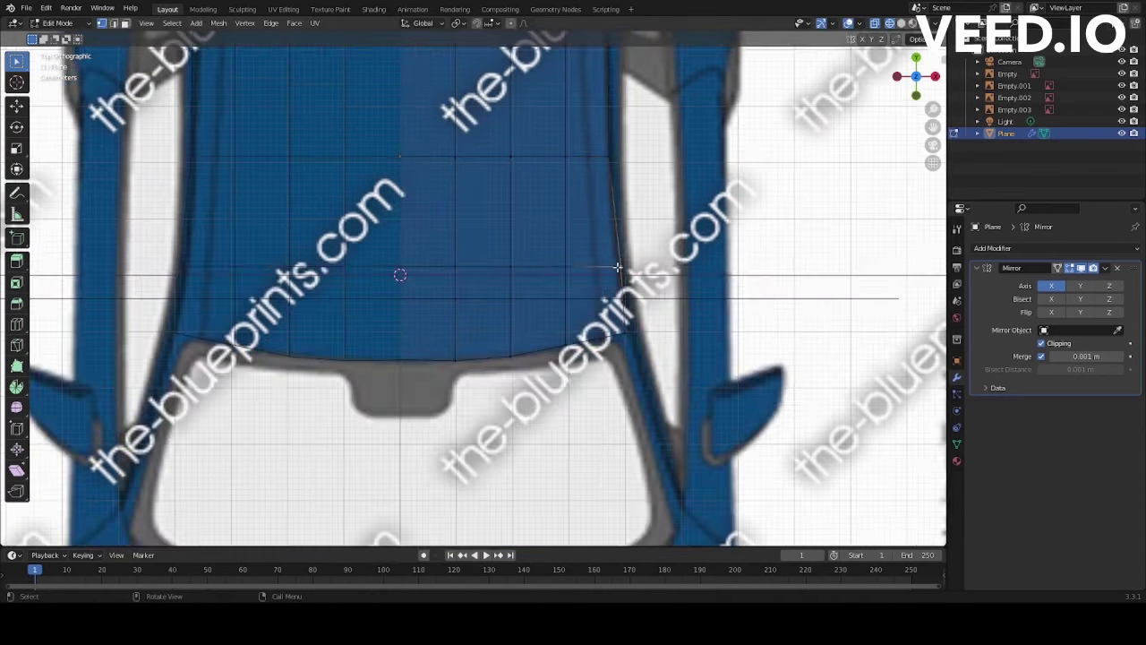
pyautogui.press('g')
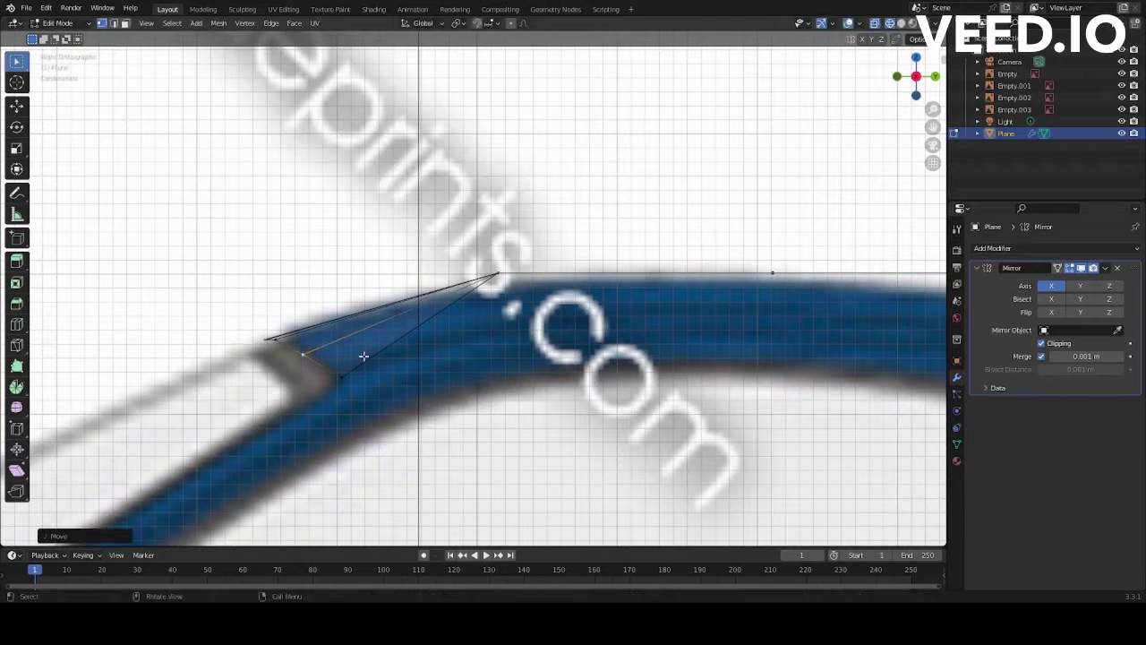
pyautogui.click(578, 272)
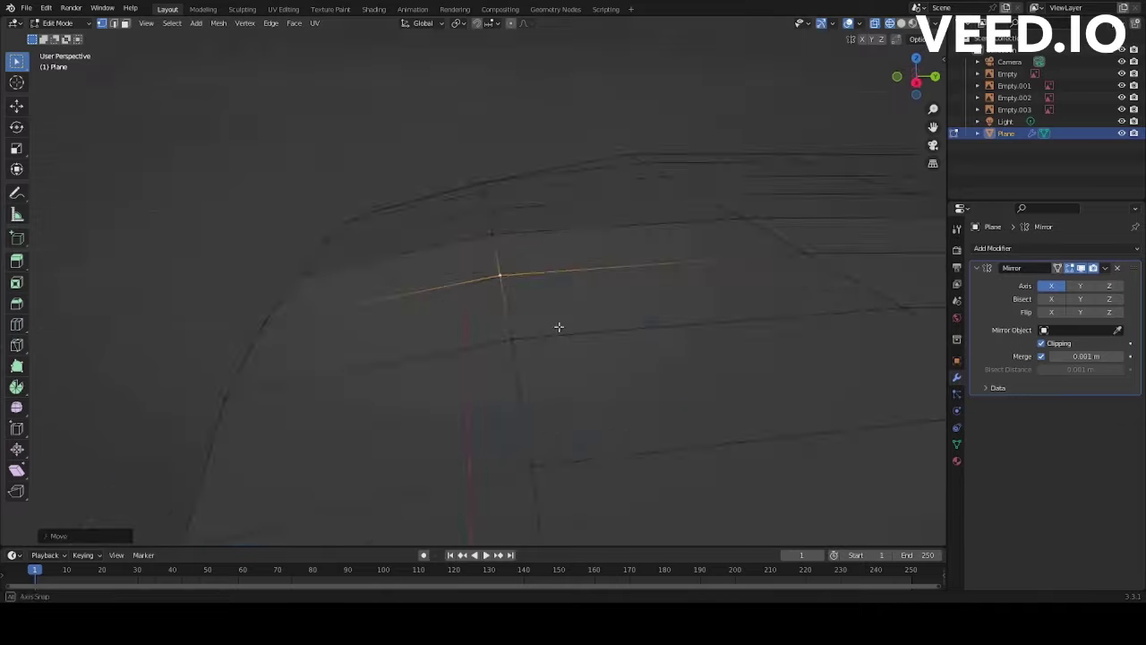
pyautogui.press('g')
pyautogui.press('z')
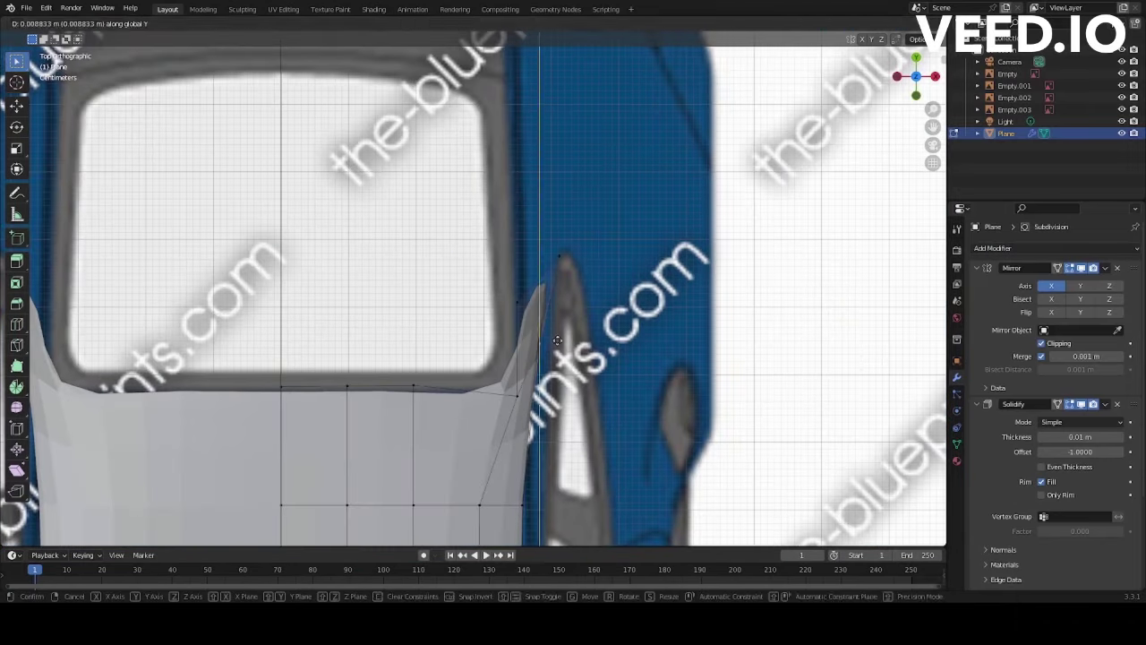
# Step: Place roofline vertices and slide pillar vertices along X to match the top and front blueprints
pyautogui.click(557, 341)
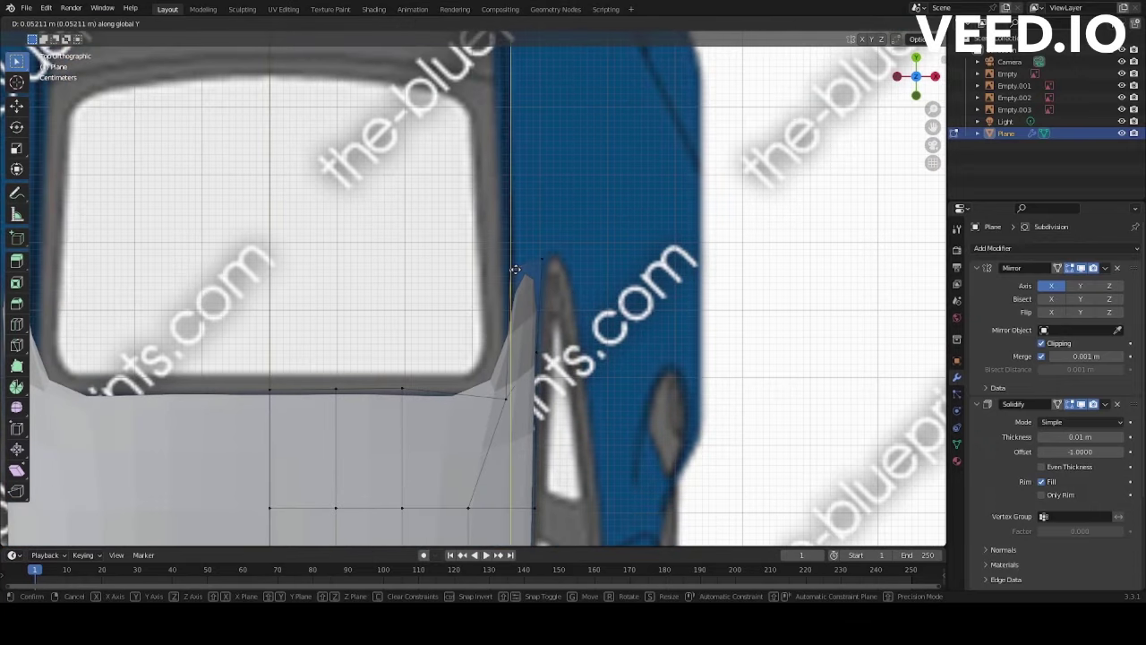
pyautogui.click(514, 269)
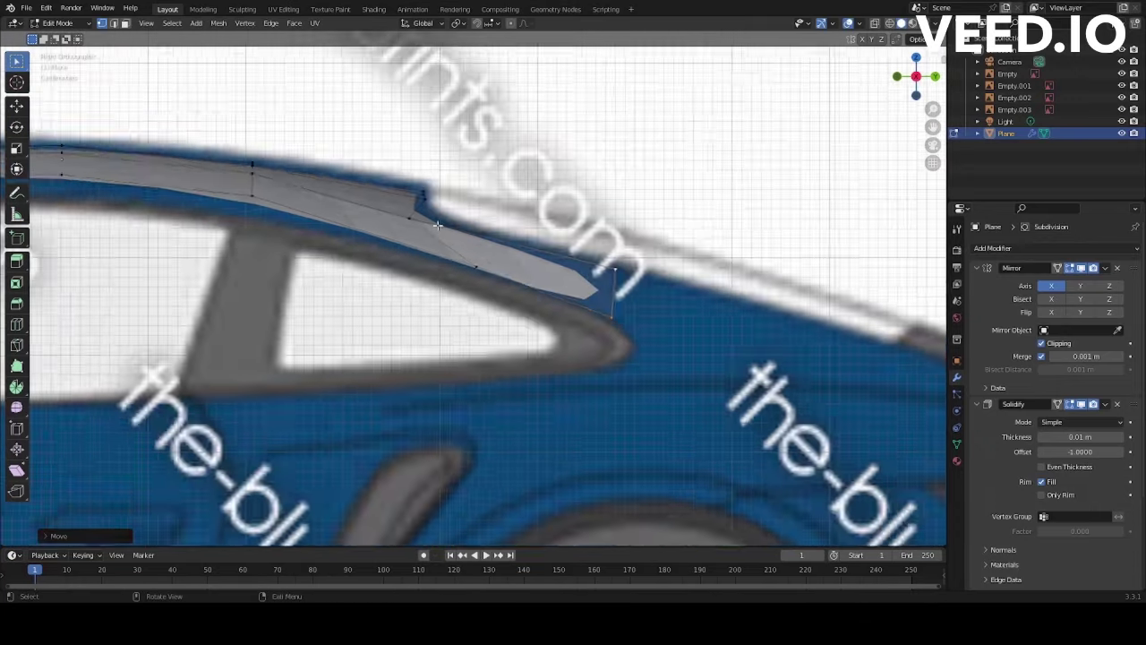
pyautogui.press('g')
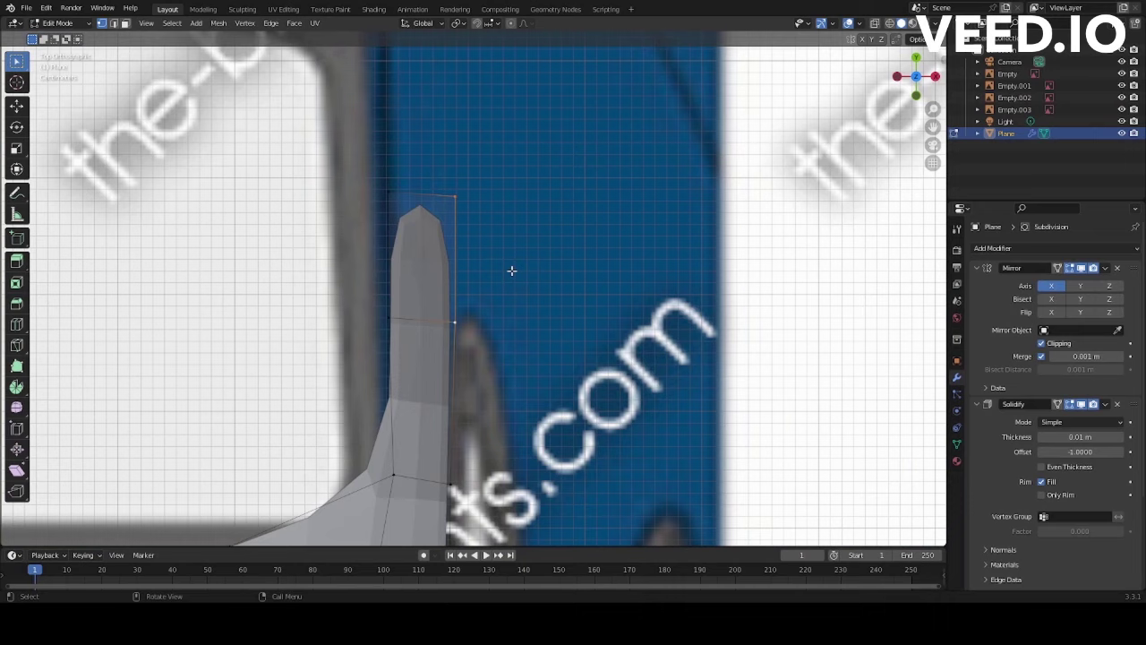
pyautogui.press('g')
pyautogui.press('x')
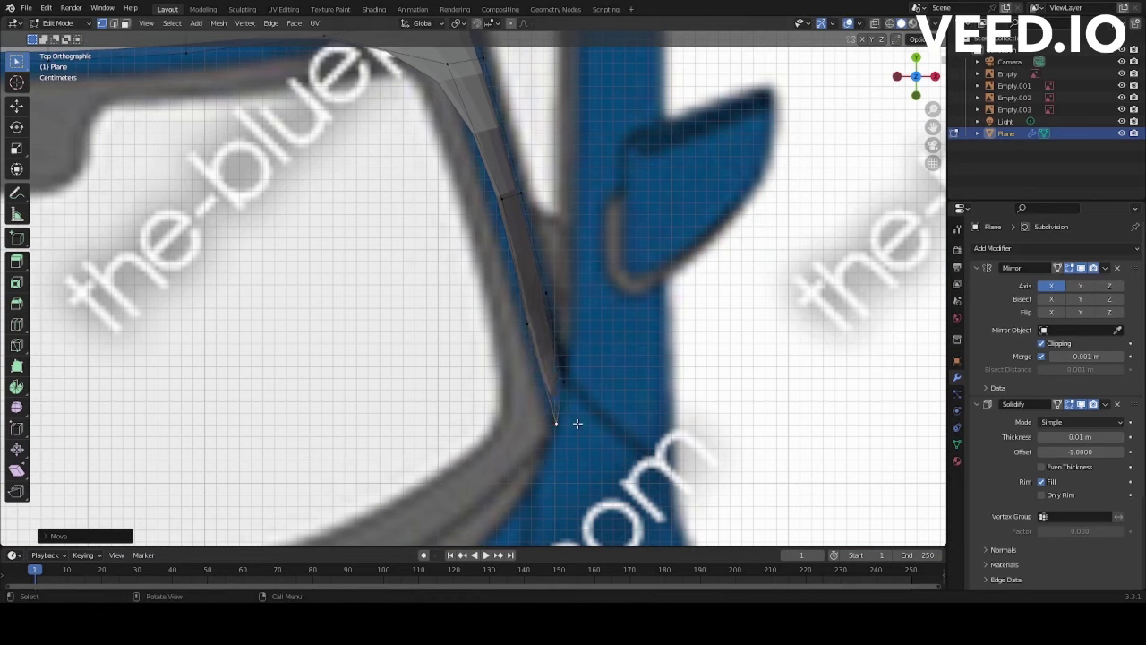
pyautogui.press('KP_1')
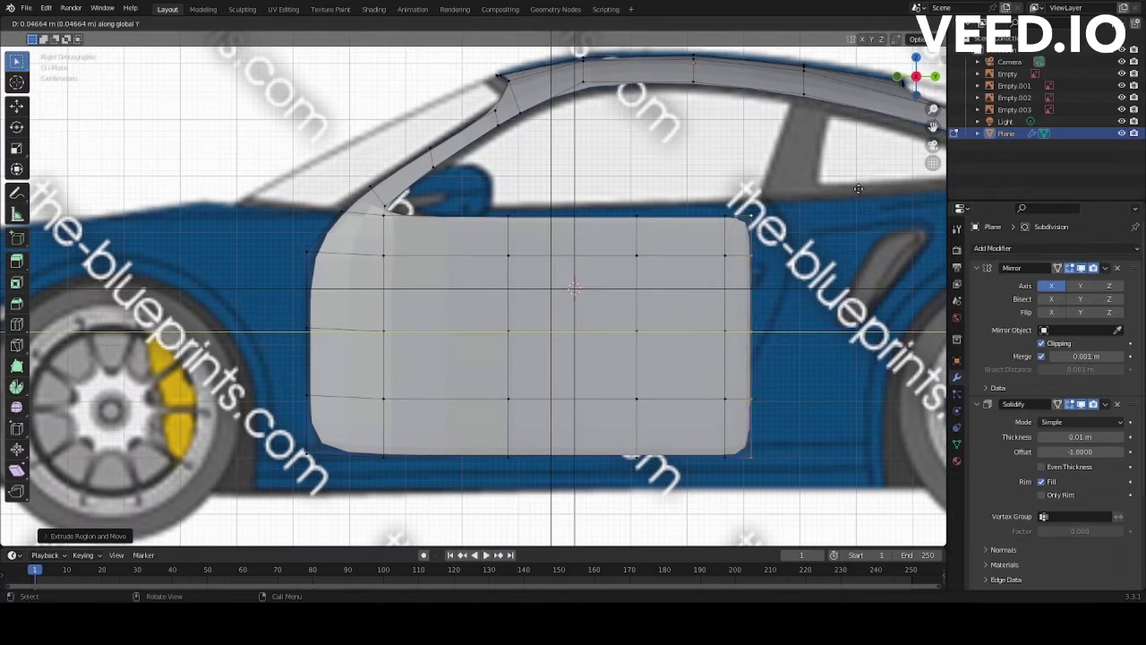
pyautogui.moveTo(640, 327); pyautogui.dragTo(621, 195)
# Step: Extrude the door edge outward along Y and shift the rear pillar vertices along X
pyautogui.press('e')
pyautogui.press('y')
pyautogui.click(785, 317)
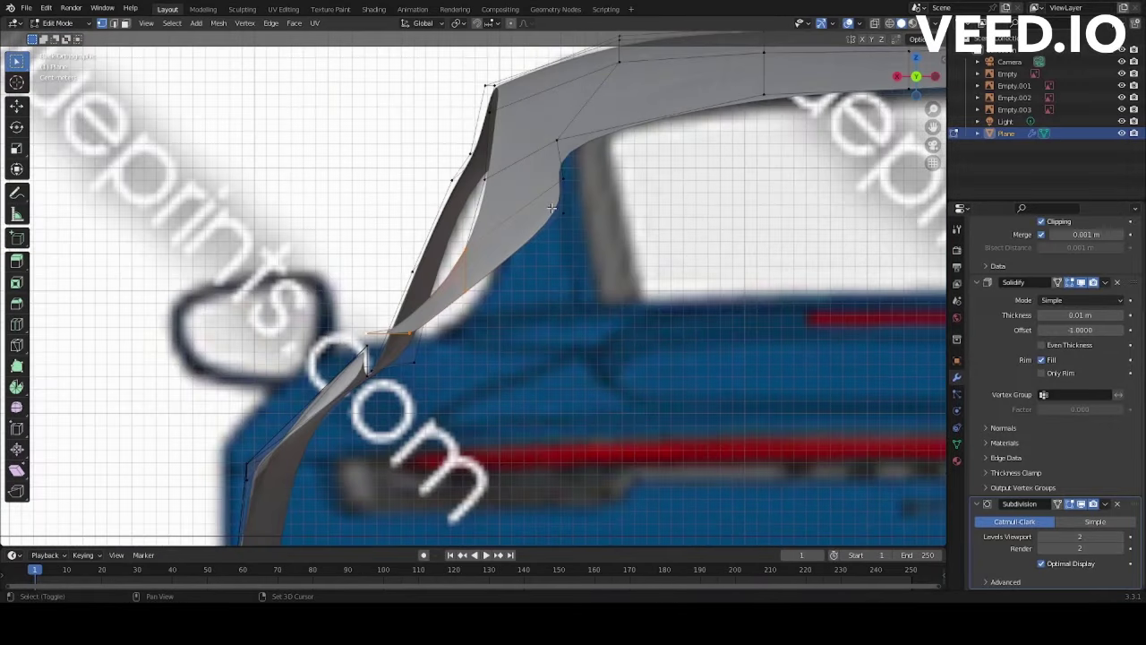
pyautogui.press('g')
pyautogui.press('x')
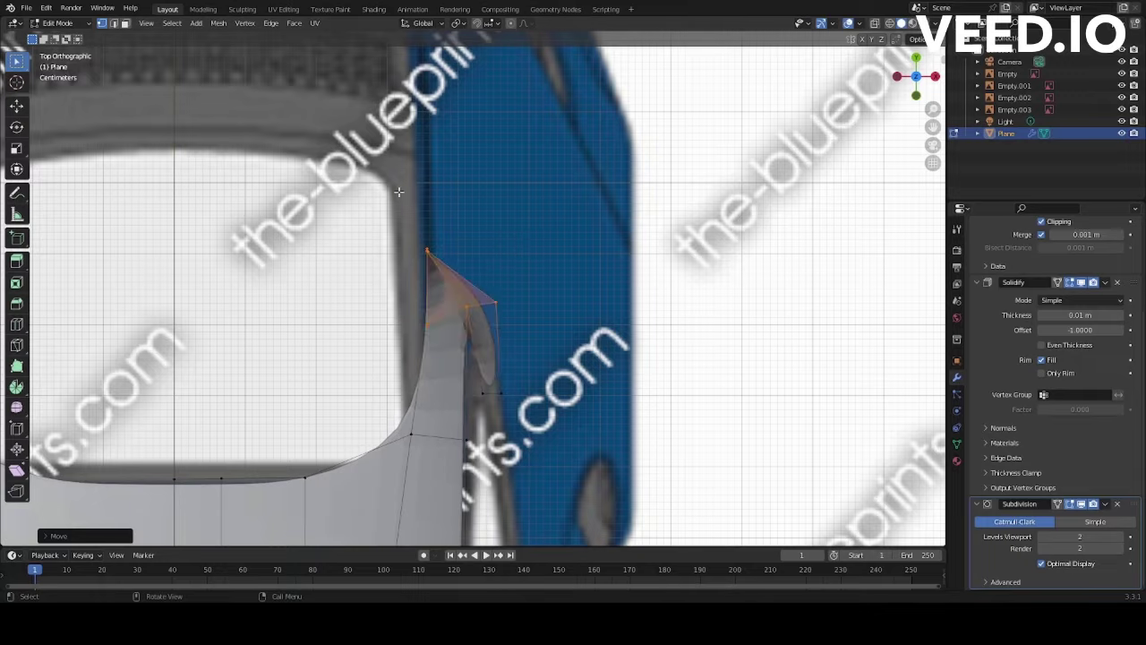
# Step: Slide the selected vertex along Y and frame the side window area
pyautogui.press('g')
pyautogui.press('y')
pyautogui.scroll(2, 555, 237)
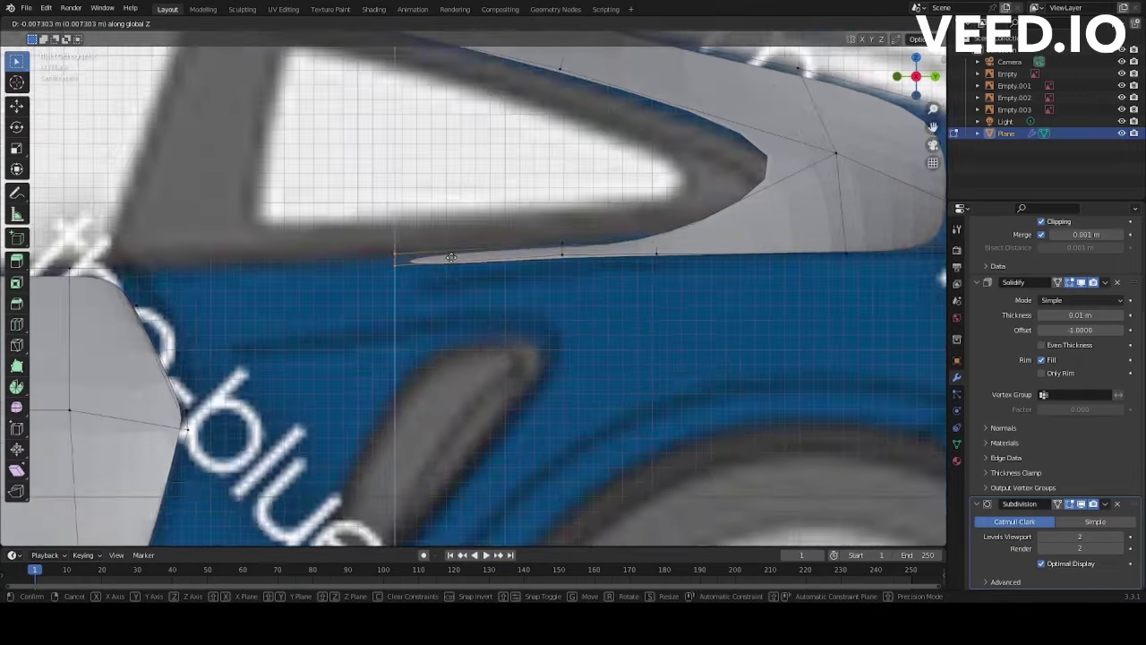
pyautogui.keyDown('shift'); pyautogui.moveTo(555, 238); pyautogui.dragTo(347, 263, button='middle'); pyautogui.keyUp('shift')
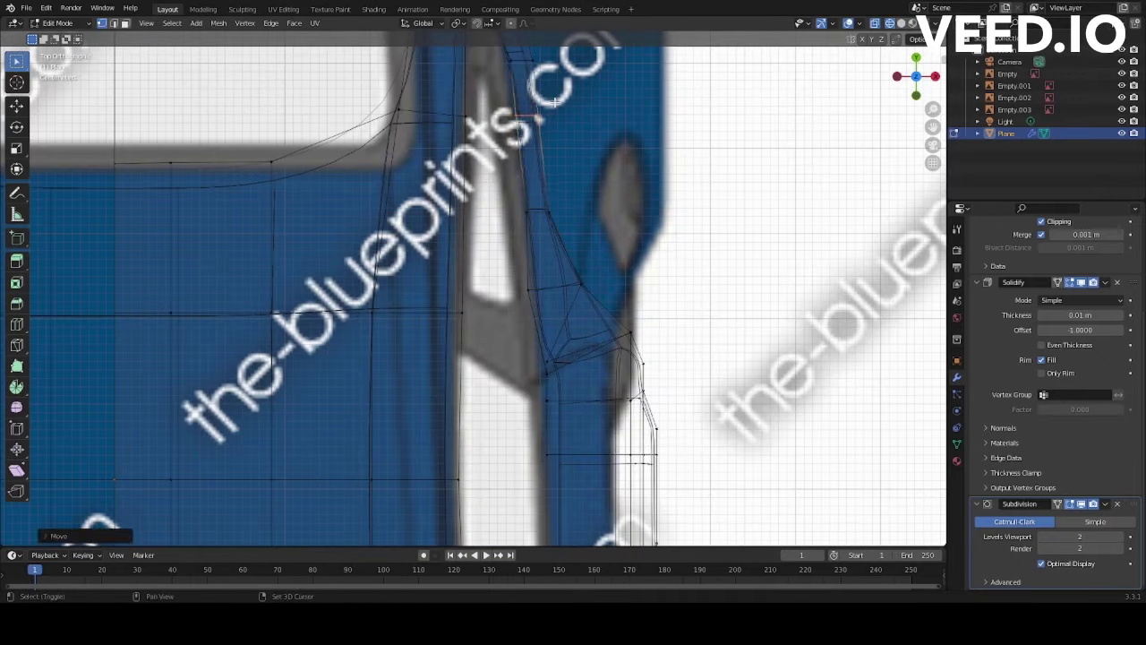
pyautogui.scroll(-5, 554, 101)
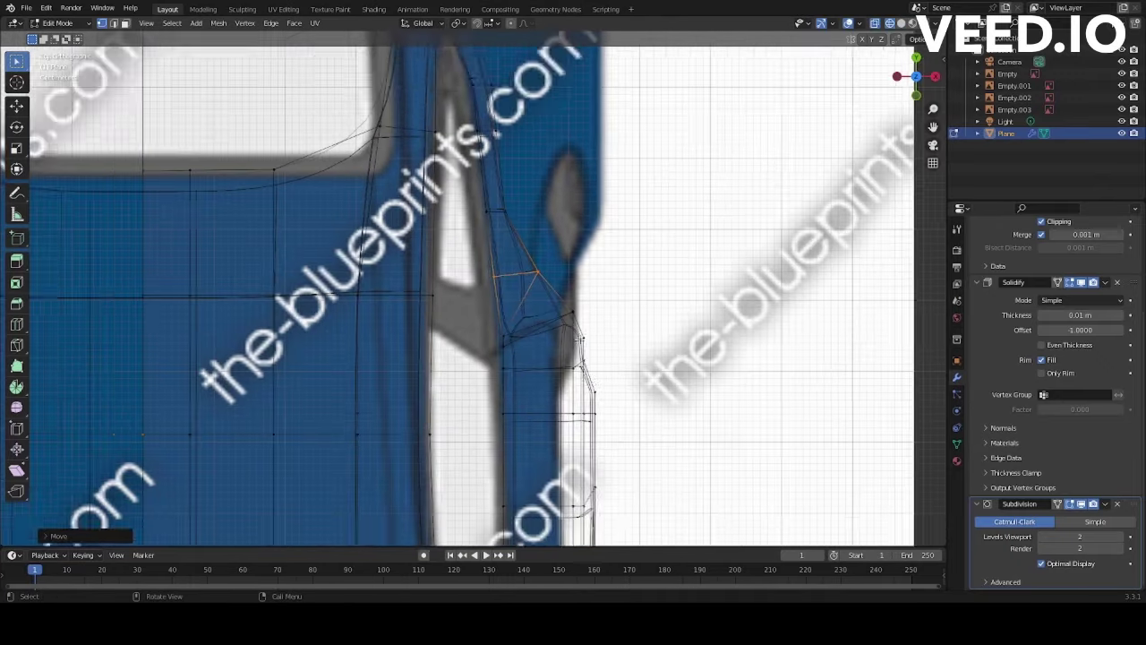
pyautogui.scroll(2, 477, 426)
# Step: Adjust vertices around the rear quarter window along X and Z
pyautogui.press('g')
pyautogui.press('x')
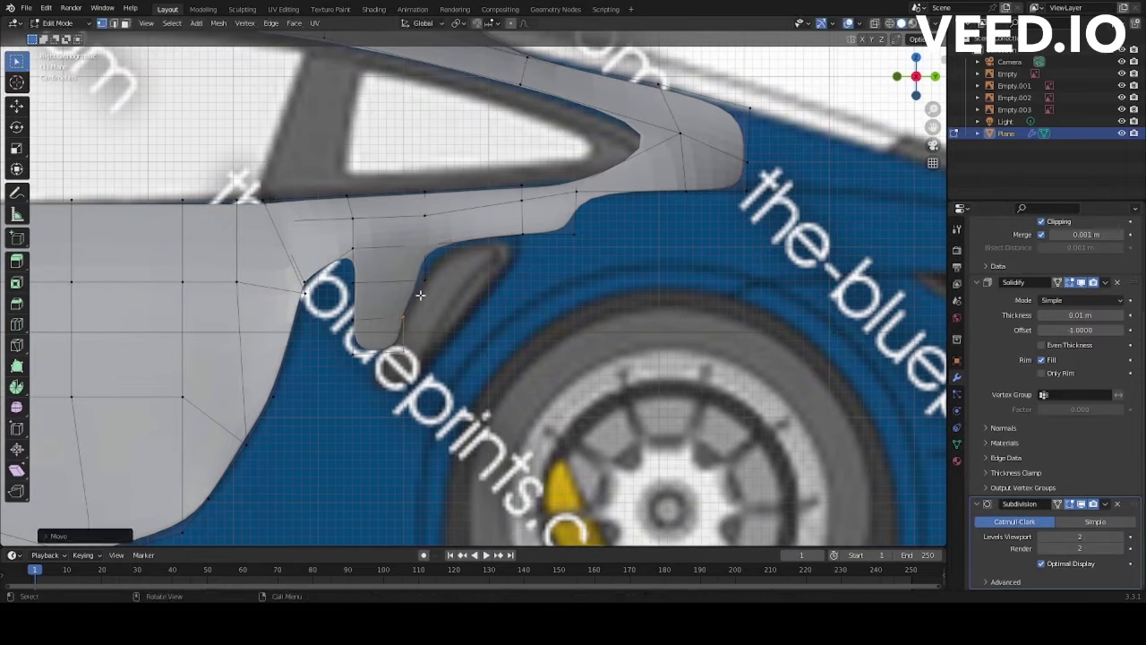
pyautogui.scroll(2, 313, 298)
pyautogui.press('g')
pyautogui.press('z')
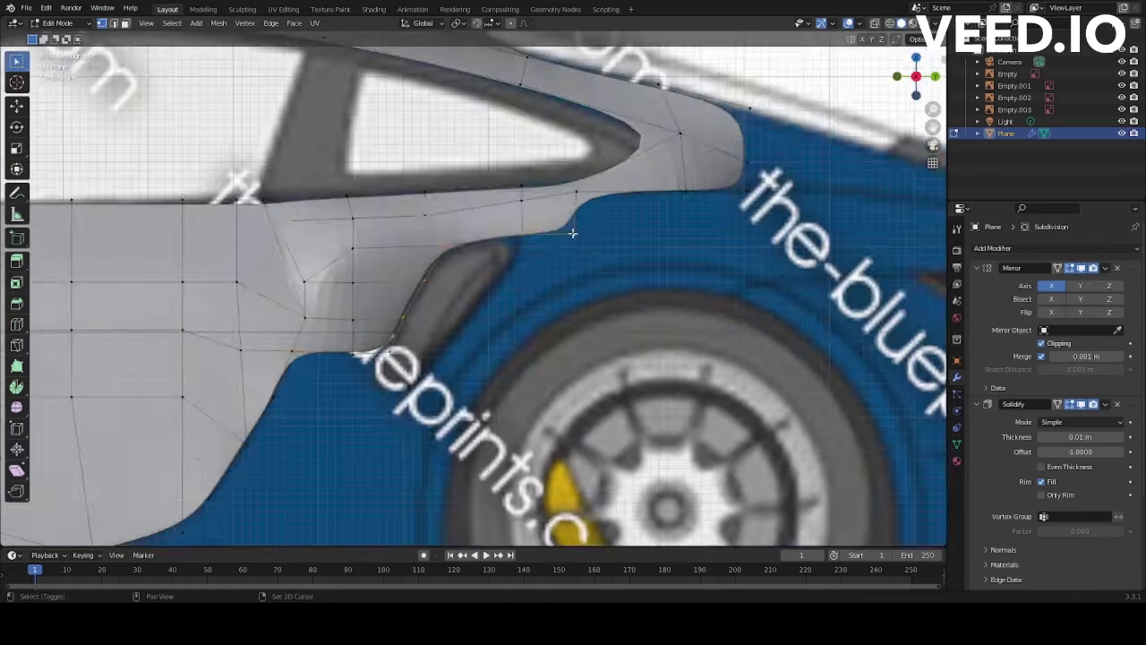
pyautogui.press('`')
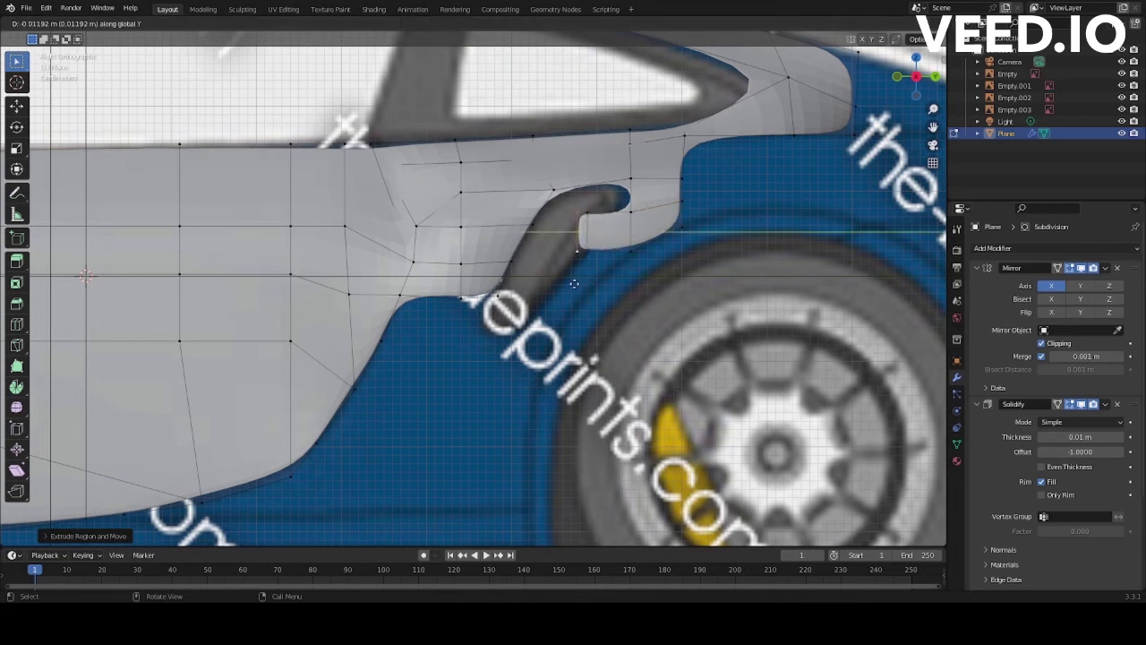
# Step: Confirm the intake vertex so the rear section bends inward along the car's back outline
pyautogui.click(538, 339)
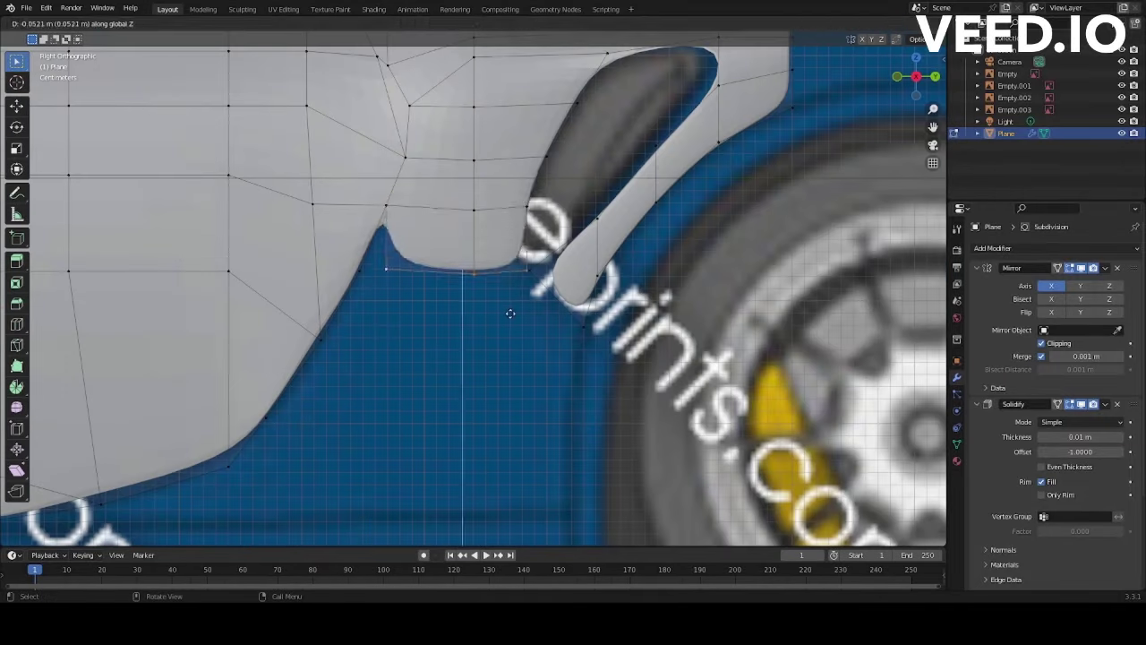
# Step: Raise the vertex into place and add an edge loop across the notch area
pyautogui.click(472, 212)
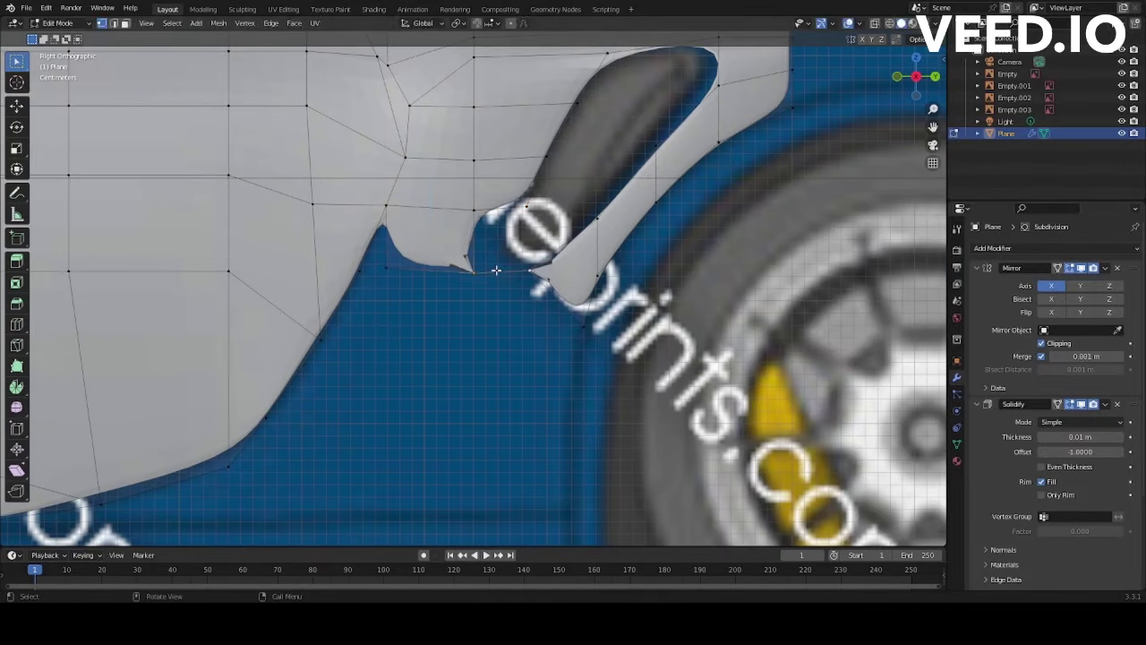
pyautogui.press('y')
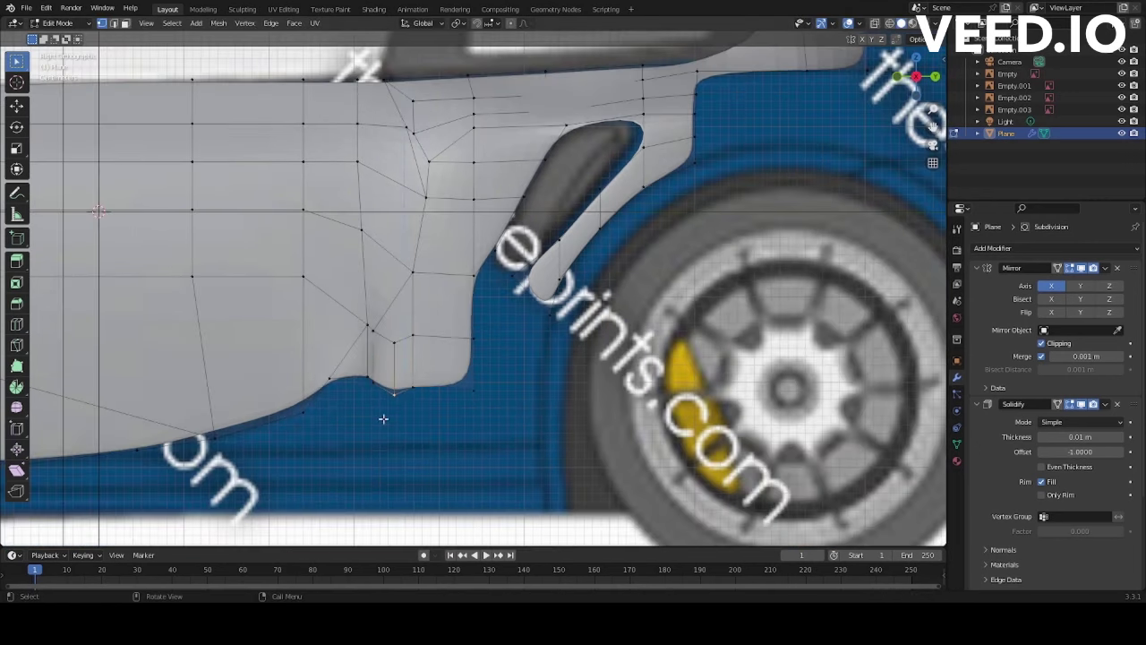
pyautogui.scroll(1, 384, 418)
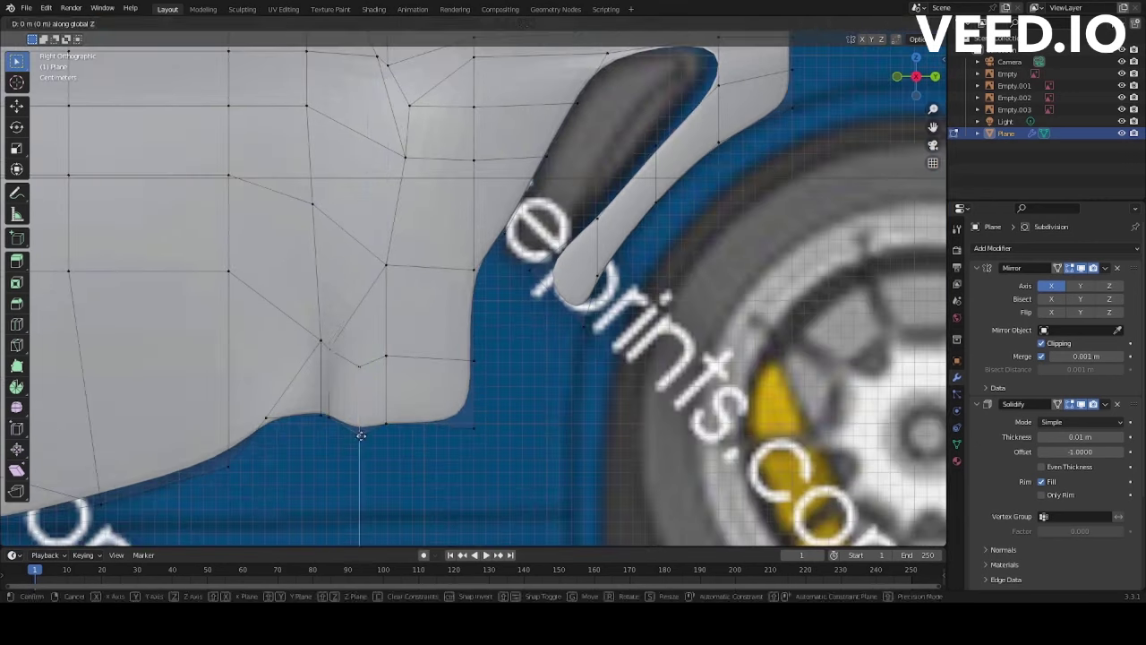
pyautogui.scroll(2, 447, 376)
pyautogui.scroll(1, 510, 309)
pyautogui.hotkey('ctrl', 'r')
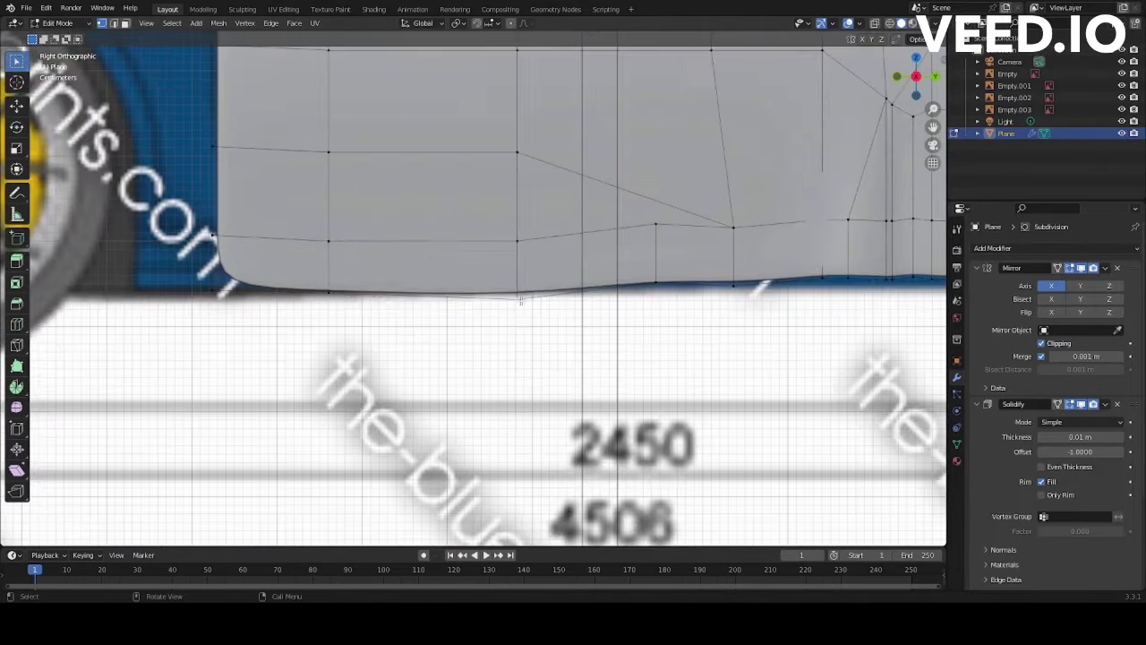
# Step: In Right view, extrude the rear edge toward the tail and raise it along Z
pyautogui.keyDown('shift'); pyautogui.moveTo(604, 281); pyautogui.dragTo(462, 291, button='middle'); pyautogui.keyUp('shift')
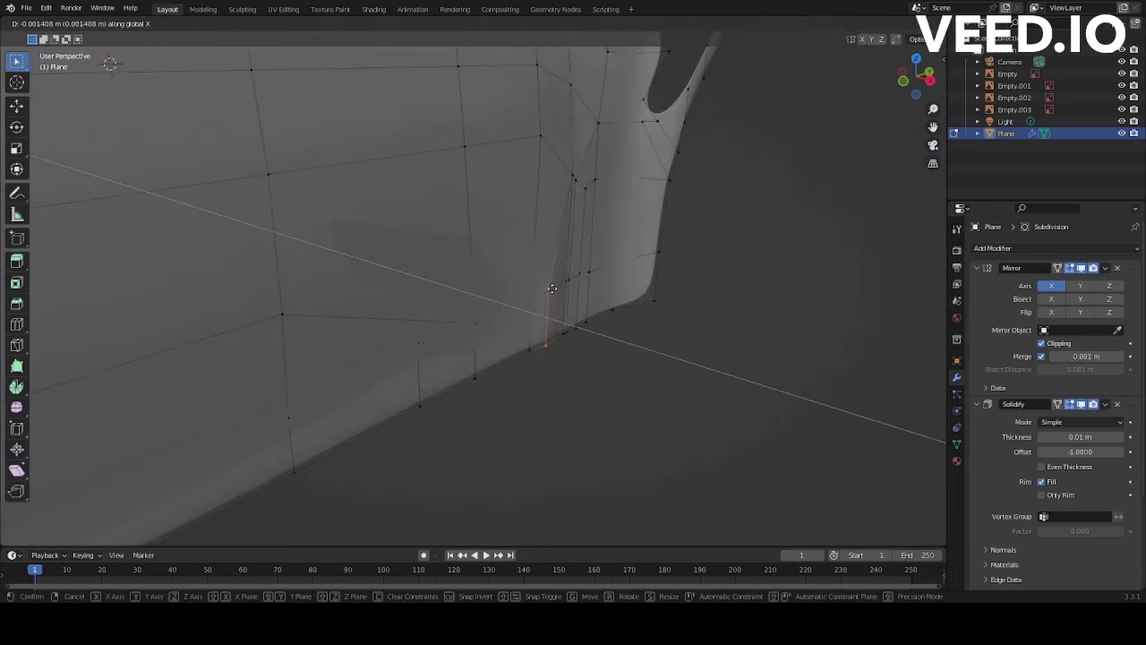
pyautogui.press('`')
pyautogui.click(636, 315)
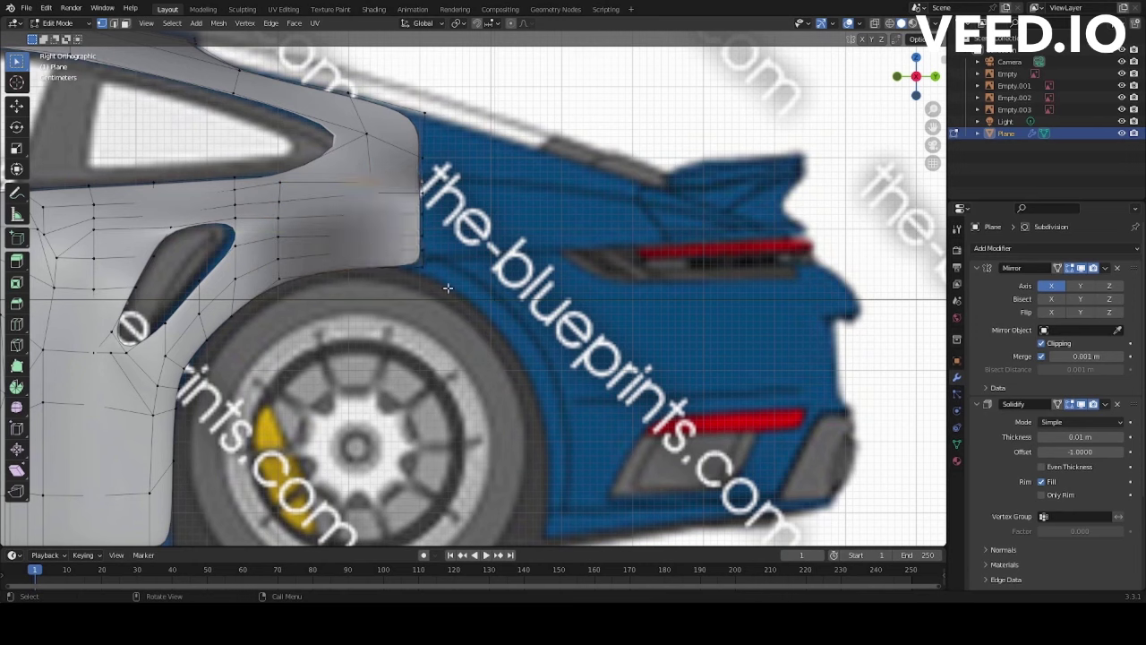
pyautogui.press('e')
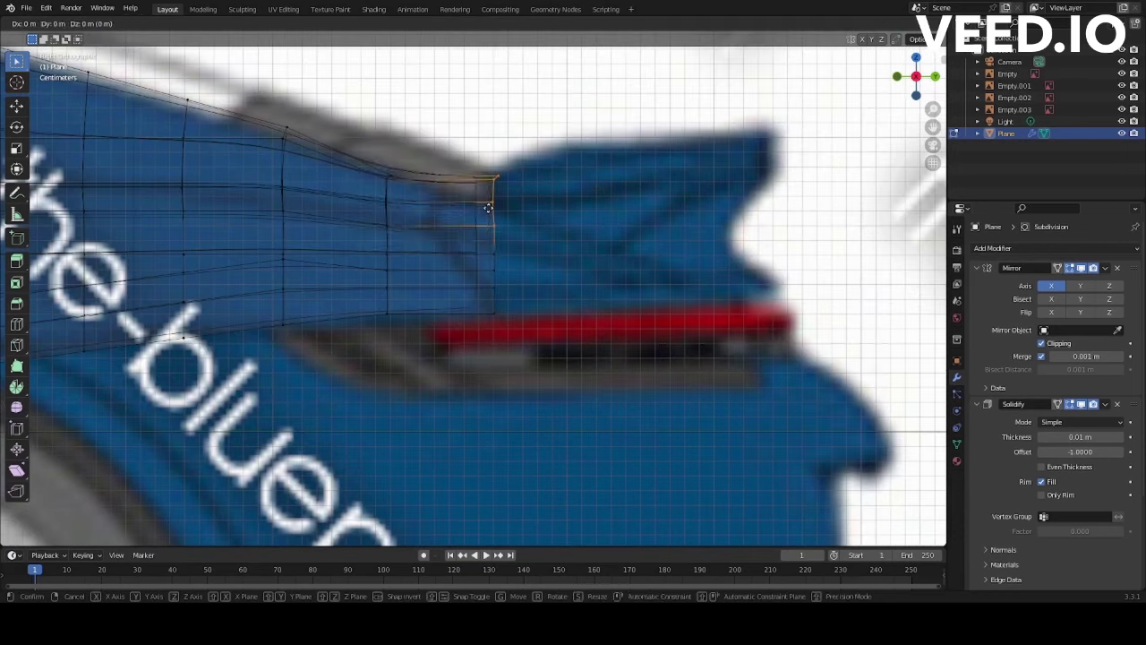
pyautogui.press('b')
pyautogui.scroll(-3, 501, 311)
pyautogui.scroll(5, 422, 230)
pyautogui.press('g')
pyautogui.press('z')
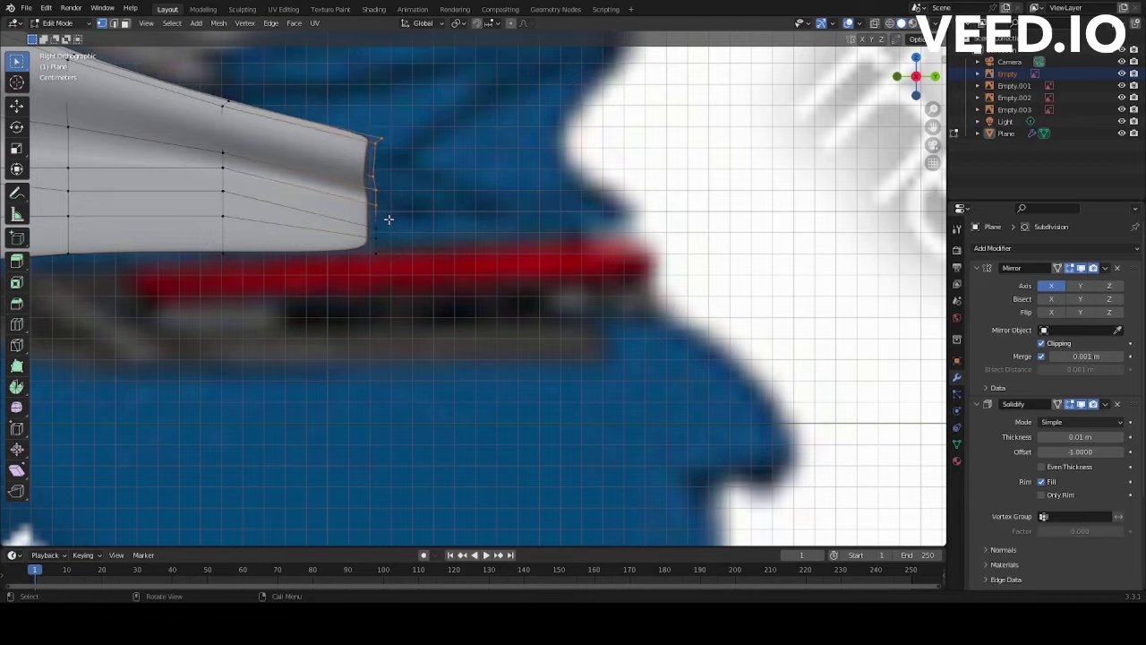
pyautogui.click(386, 209)
# Step: Finish placing the rear edge just below the spoiler and check it from the top view
pyautogui.scroll(-3, 386, 210)
pyautogui.scroll(3, 448, 319)
pyautogui.scroll(-3, 448, 320)
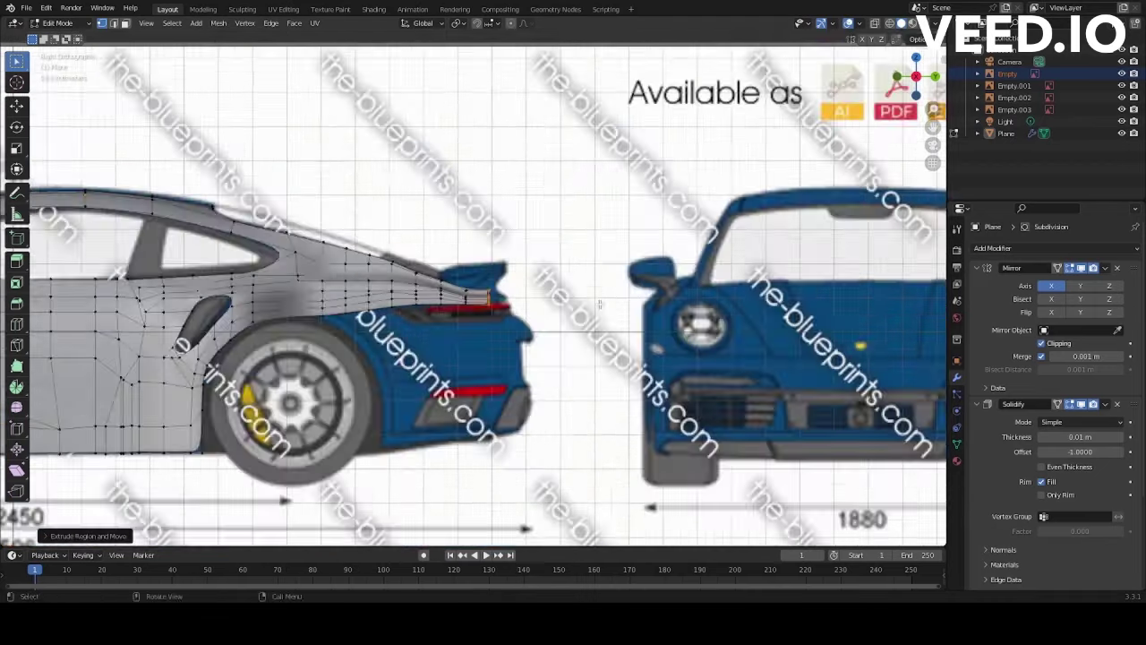
pyautogui.scroll(3, 581, 320)
pyautogui.click(580, 321)
pyautogui.scroll(-4, 580, 320)
pyautogui.scroll(-3, 537, 296)
pyautogui.moveTo(537, 296); pyautogui.dragTo(482, 273, button='middle')
pyautogui.scroll(5, 482, 273)
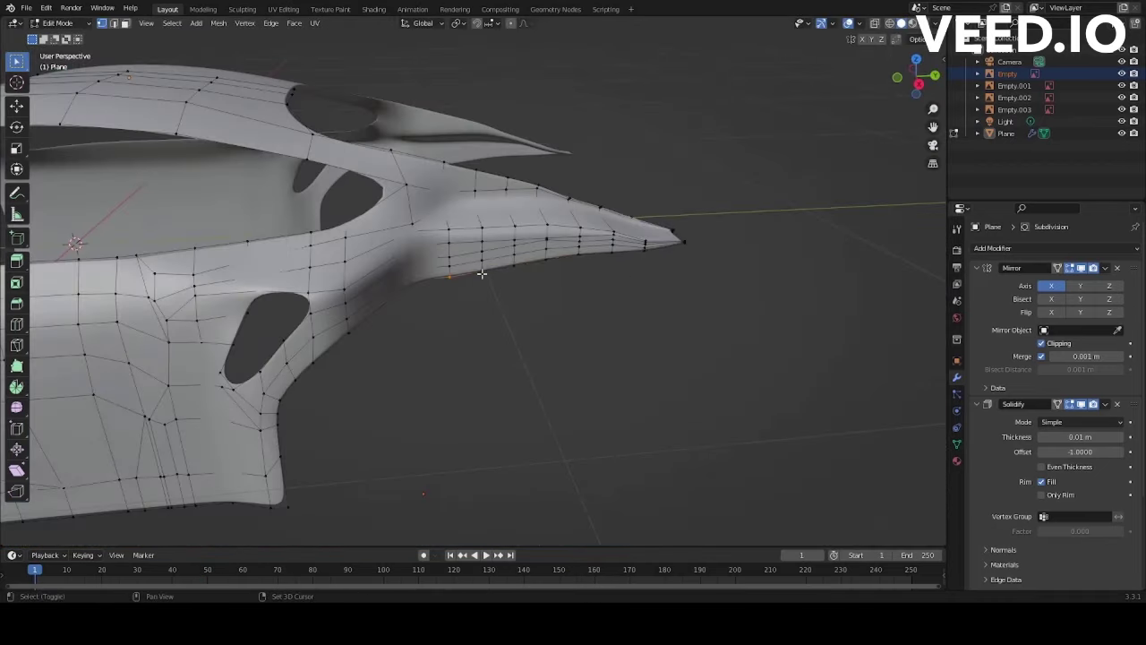
pyautogui.press('KP_7')
pyautogui.scroll(3, 729, 241)
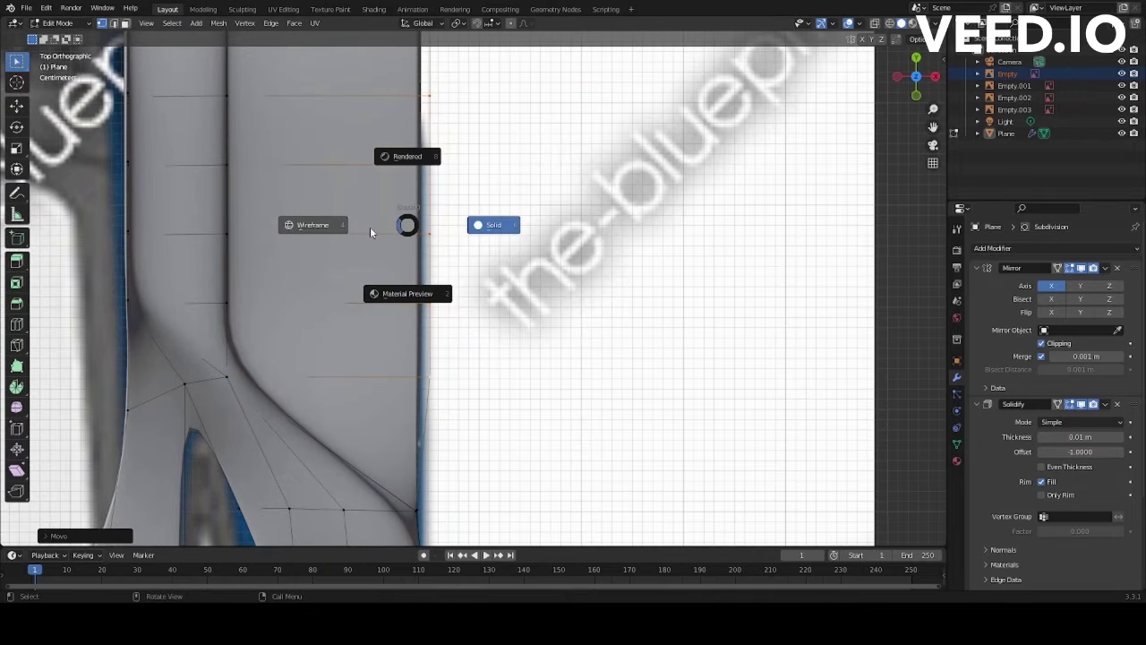
# Step: Move the rear corner vertices sideways onto the top-view blueprint's curved outline
pyautogui.press('g')
pyautogui.press('x')
pyautogui.click(432, 299)
pyautogui.keyDown('shift'); pyautogui.moveTo(431, 298); pyautogui.dragTo(499, 340, button='middle'); pyautogui.keyUp('shift')
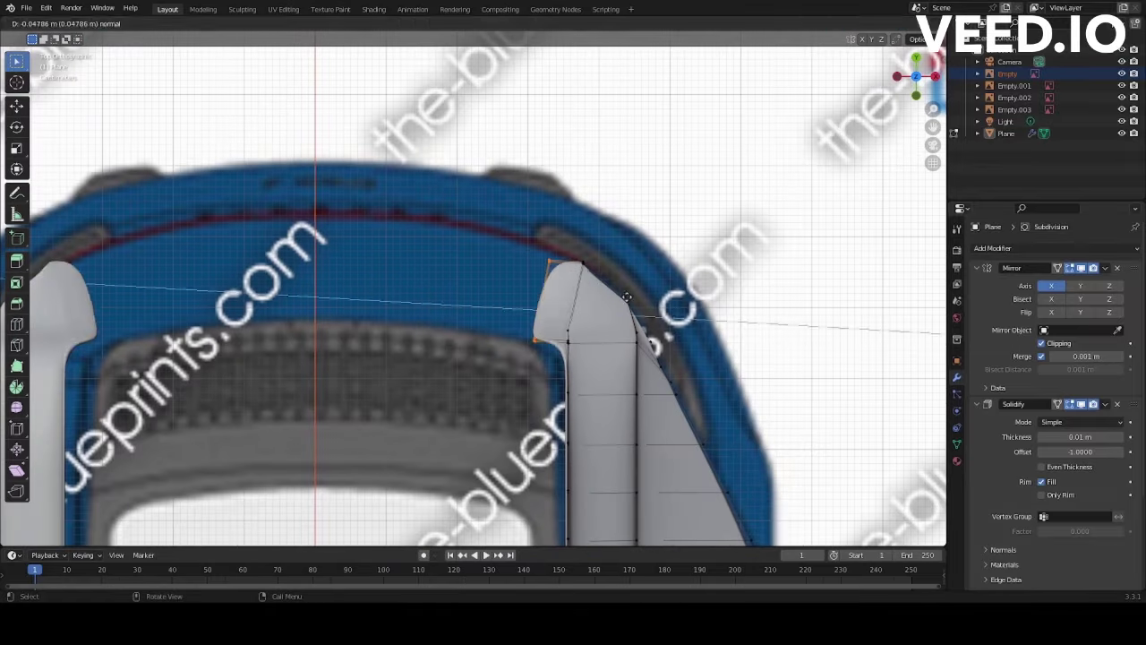
pyautogui.click(627, 297)
pyautogui.scroll(3, 573, 269)
pyautogui.scroll(2, 545, 249)
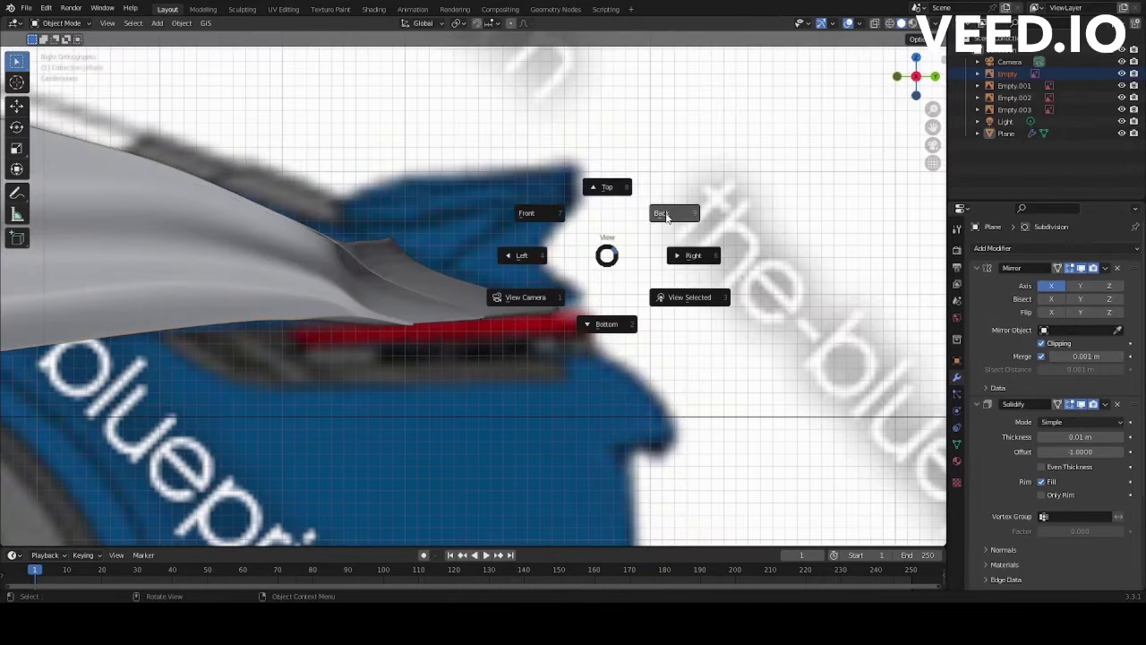
pyautogui.click(671, 215)
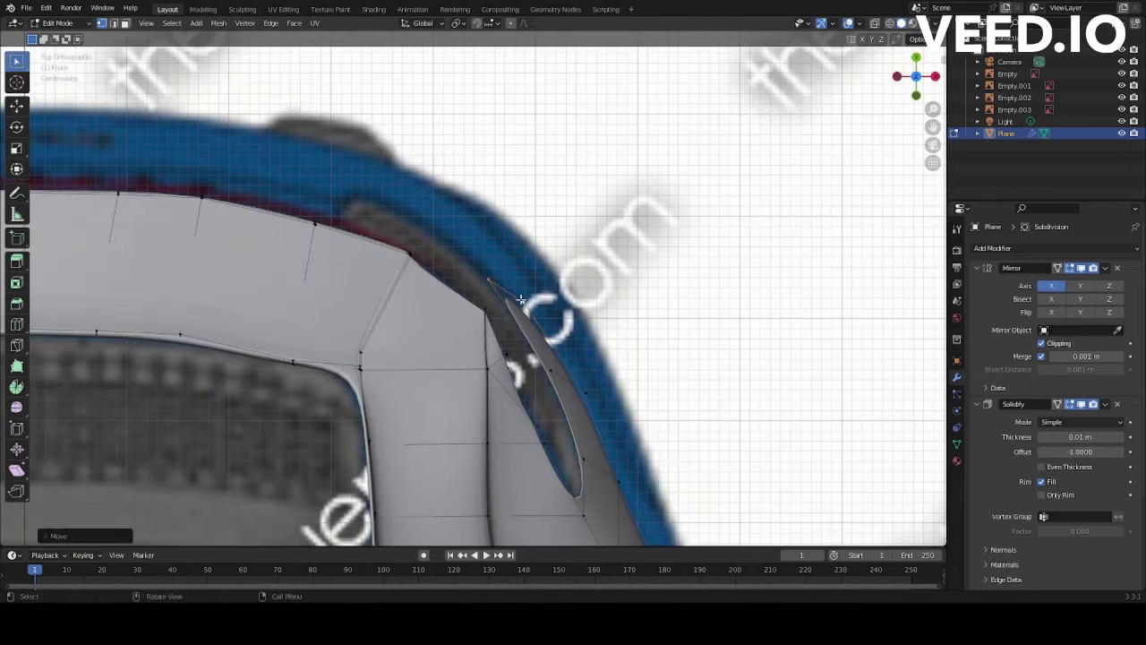
# Step: Extrude the rear corner edge along Y into a new strip
pyautogui.press('e')
pyautogui.press('y')
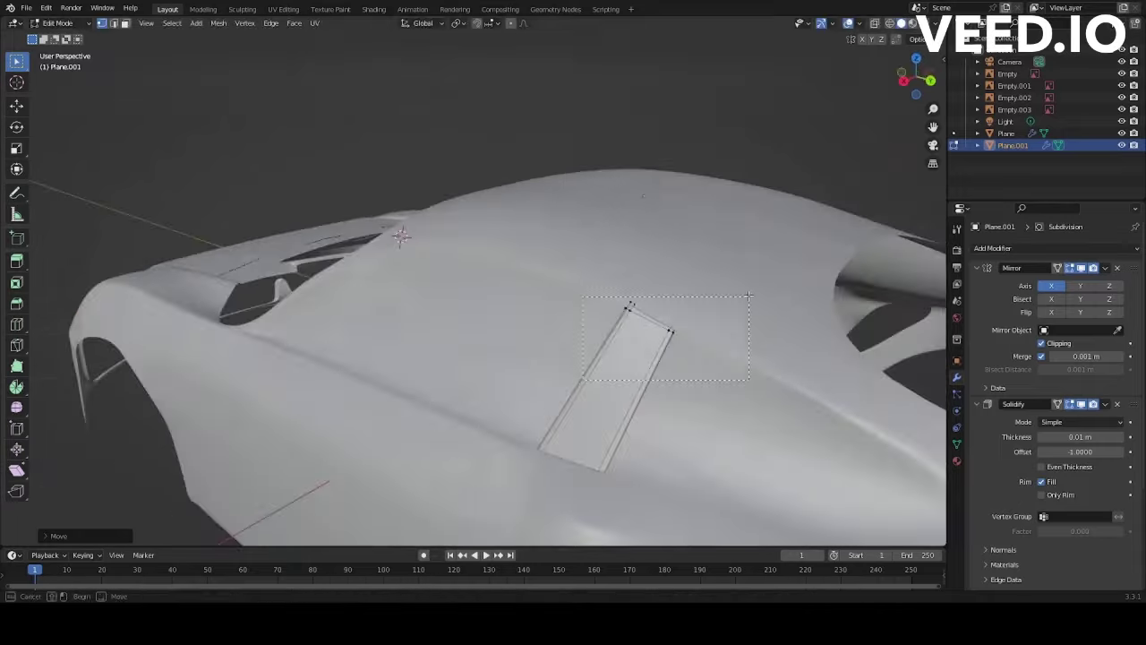
# Step: Lower the front-pillar vertex about 0.03 m along Z, checking the cabin from several angles
pyautogui.press('z')
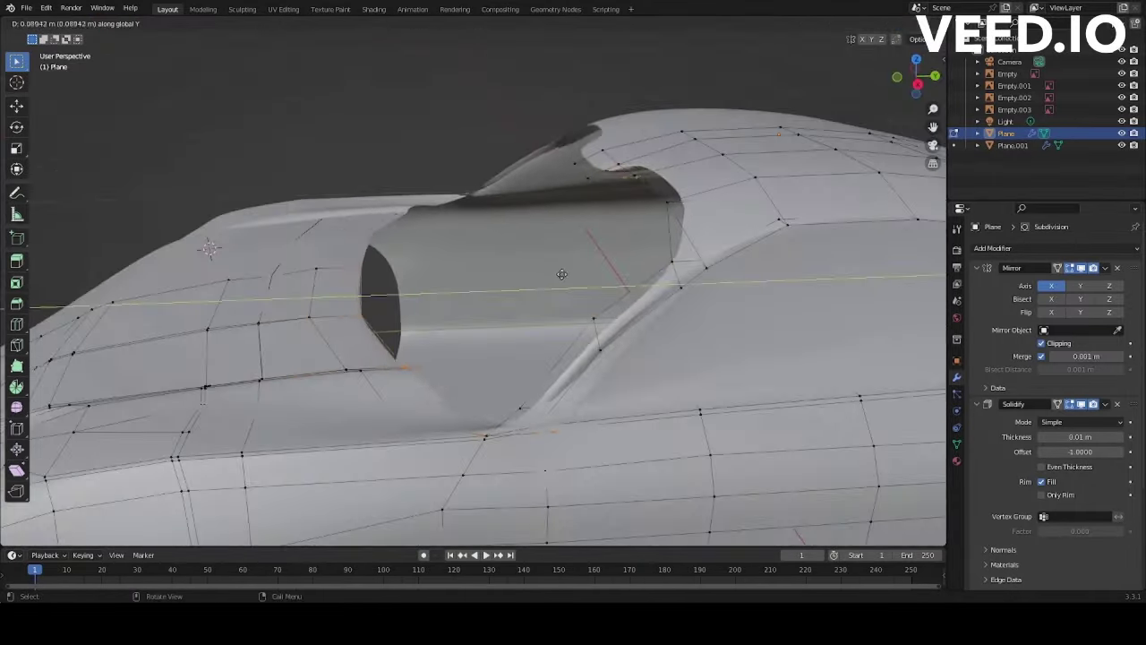
pyautogui.moveTo(550, 206); pyautogui.dragTo(674, 180, button='middle')
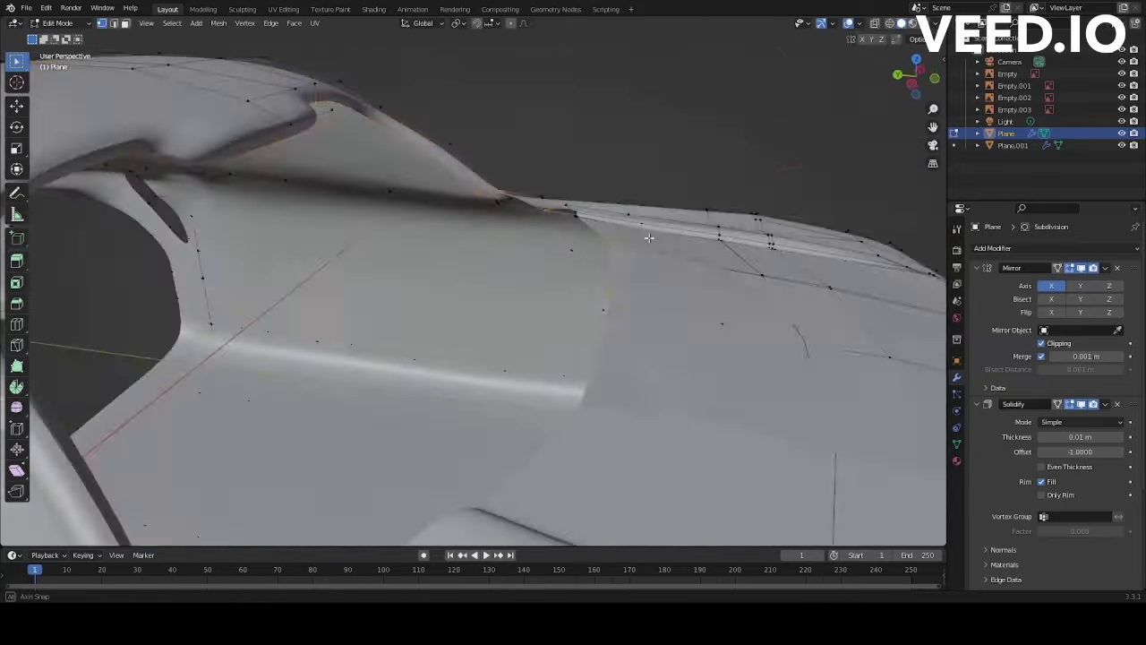
pyautogui.moveTo(475, 359)
pyautogui.mouseDown(button='middle')
pyautogui.moveTo(643, 124)
pyautogui.moveTo(609, 385)
pyautogui.mouseUp(button='middle')
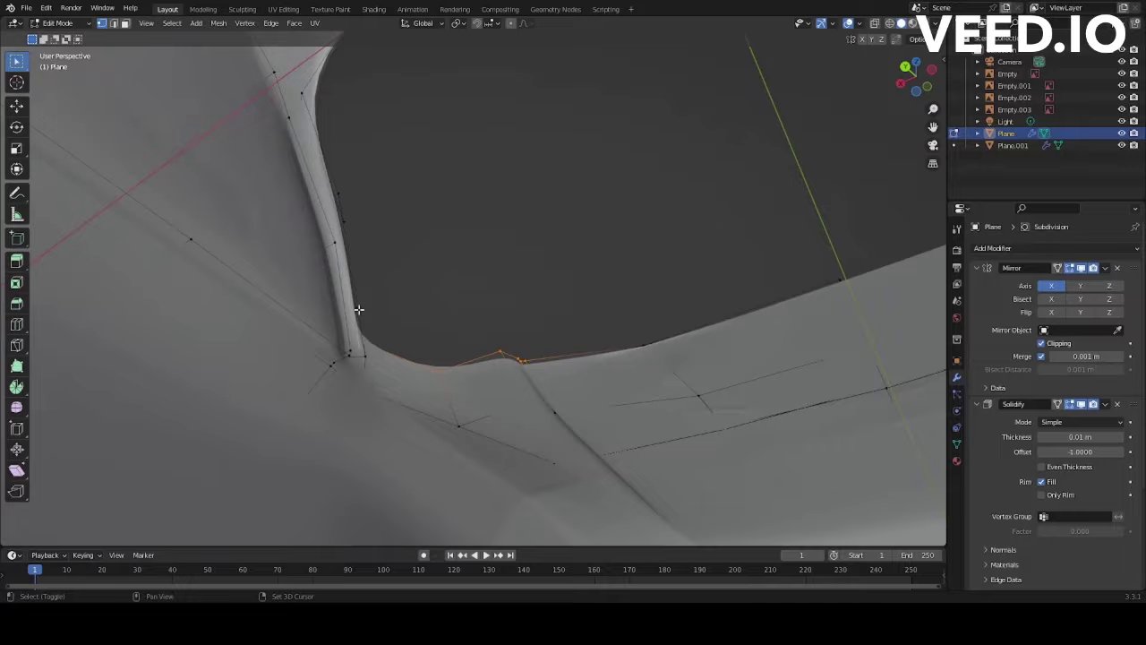
pyautogui.moveTo(358, 309); pyautogui.dragTo(708, 326, button='middle')
pyautogui.press('g')
pyautogui.press('z')
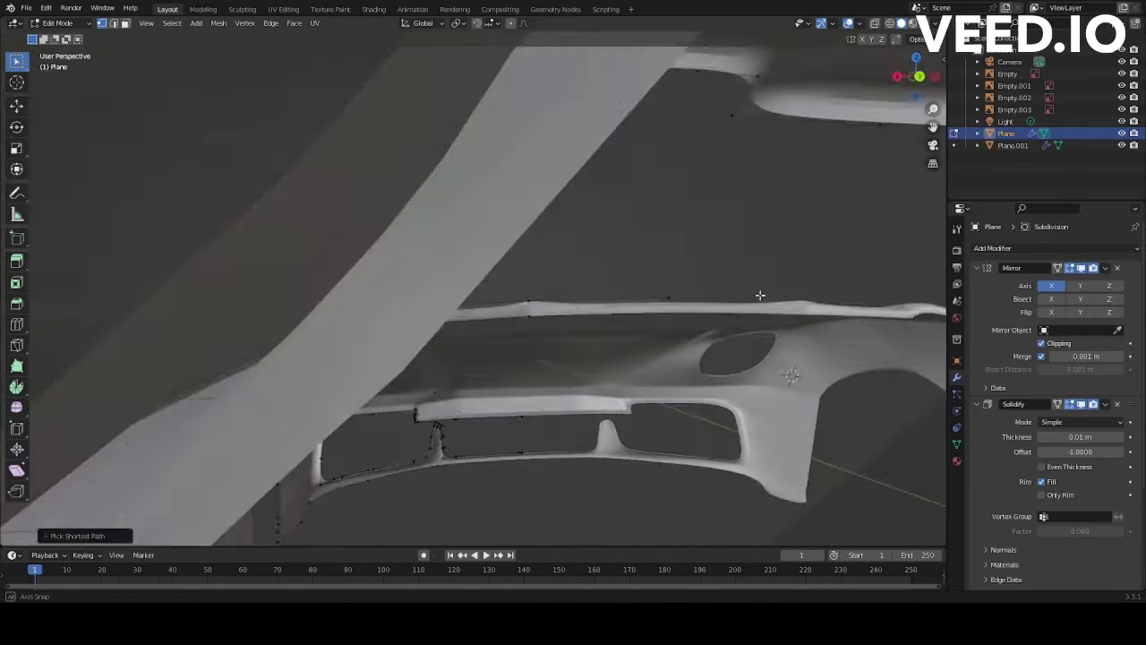
pyautogui.moveTo(761, 295)
pyautogui.mouseDown(button='middle')
pyautogui.moveTo(276, 149)
pyautogui.moveTo(409, 274)
pyautogui.moveTo(485, 289)
pyautogui.mouseUp(button='middle')
pyautogui.keyDown('ctrl'); pyautogui.moveTo(375, 309); pyautogui.dragTo(499, 295, button='middle'); pyautogui.keyUp('ctrl')
pyautogui.hotkey('shift', 'z')
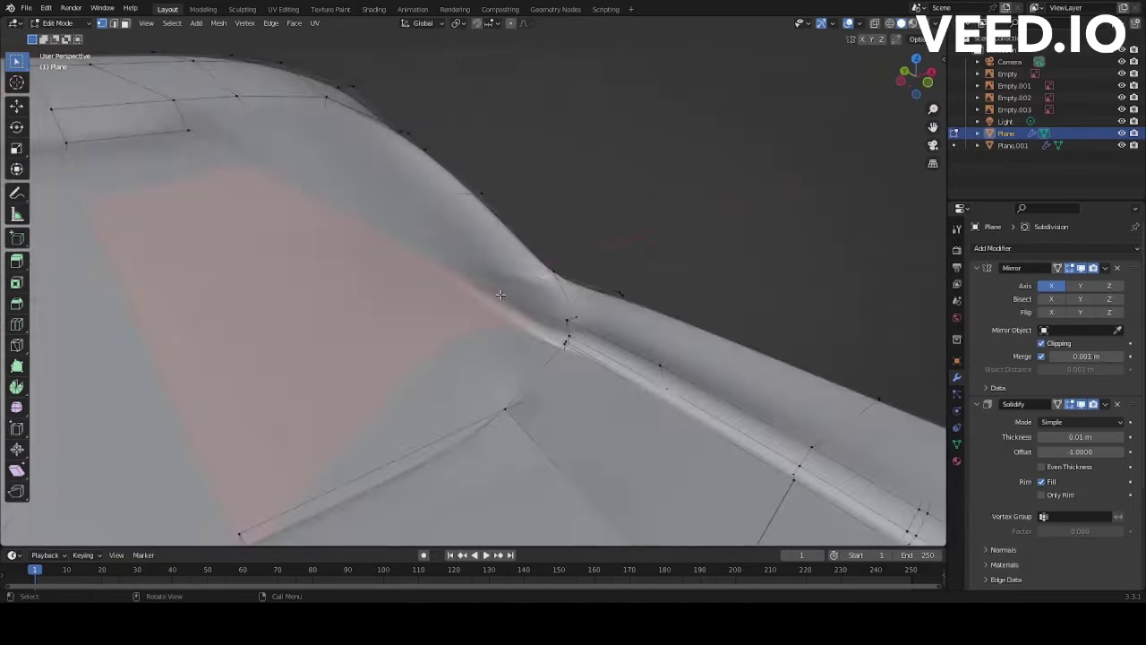
pyautogui.moveTo(443, 359)
pyautogui.mouseDown(button='middle')
pyautogui.moveTo(594, 205)
pyautogui.moveTo(538, 179)
pyautogui.moveTo(545, 249)
pyautogui.moveTo(604, 307)
pyautogui.moveTo(744, 174)
pyautogui.moveTo(635, 200)
pyautogui.moveTo(797, 212)
pyautogui.mouseUp(button='middle')
pyautogui.hotkey('shift', 'z')
pyautogui.hotkey('shift', 'z')
pyautogui.press('KP_3')
pyautogui.press('KP_3')
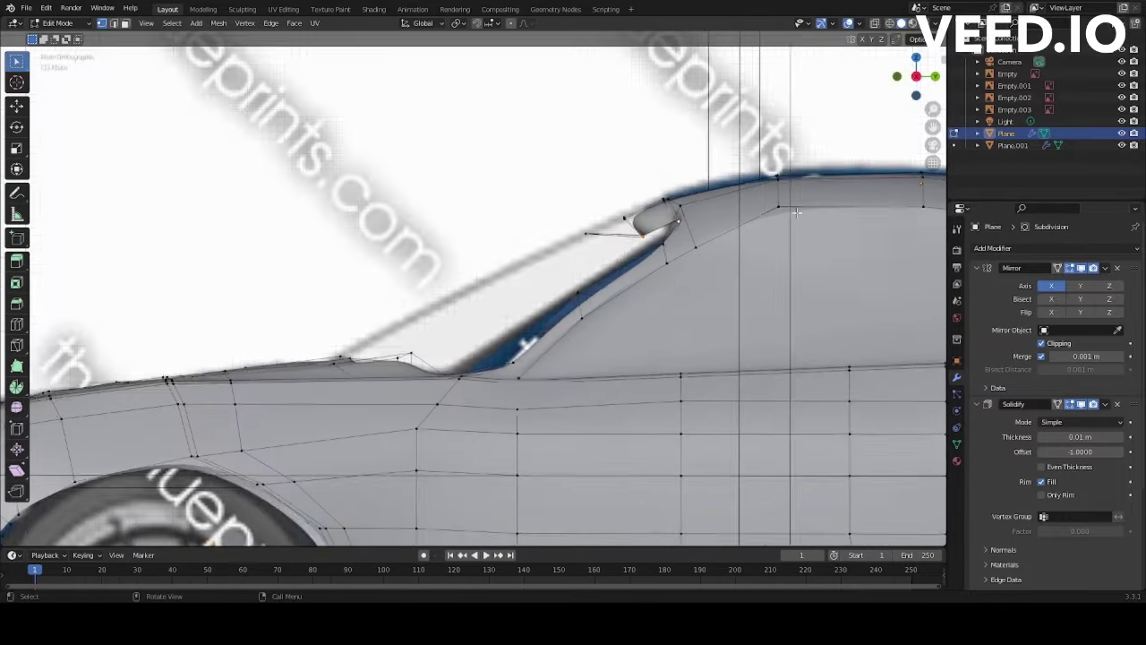
# Step: Drop a vertex along Z, select the centre-line edge path, and target Plane.002/Plane.003 for deletion
pyautogui.press('g')
pyautogui.press('z')
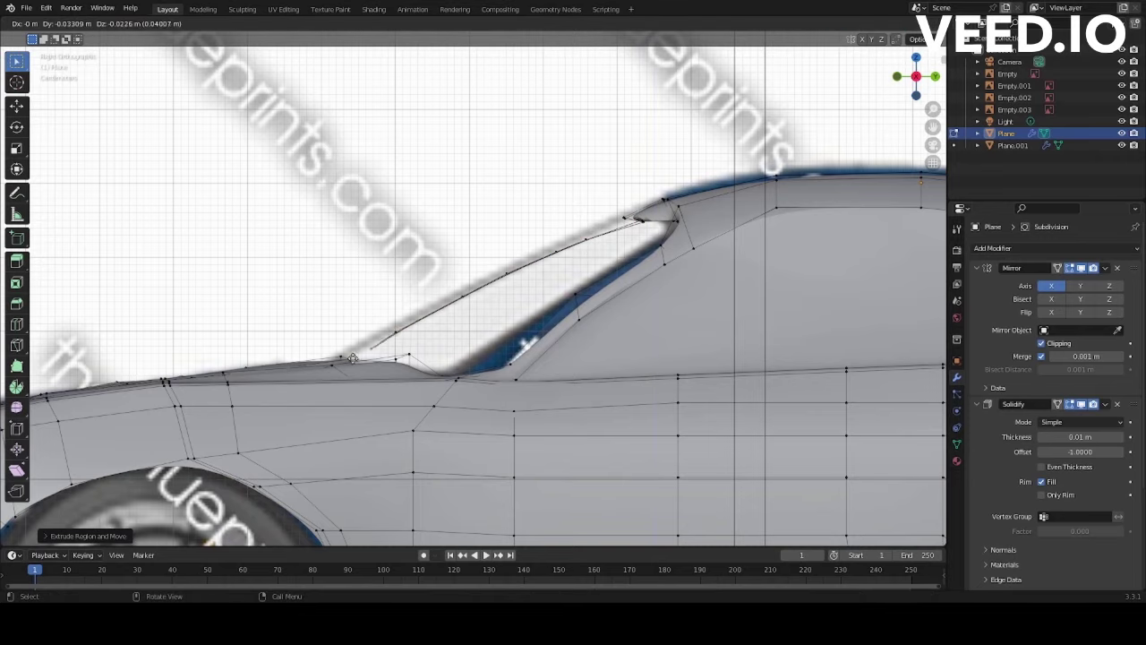
pyautogui.keyDown('ctrl'); pyautogui.click(448, 152); pyautogui.keyUp('ctrl')
pyautogui.moveTo(352, 358)
pyautogui.mouseDown(button='middle')
pyautogui.moveTo(447, 152)
pyautogui.moveTo(534, 284)
pyautogui.mouseUp(button='middle')
pyautogui.moveTo(632, 257); pyautogui.dragTo(531, 204, button='middle')
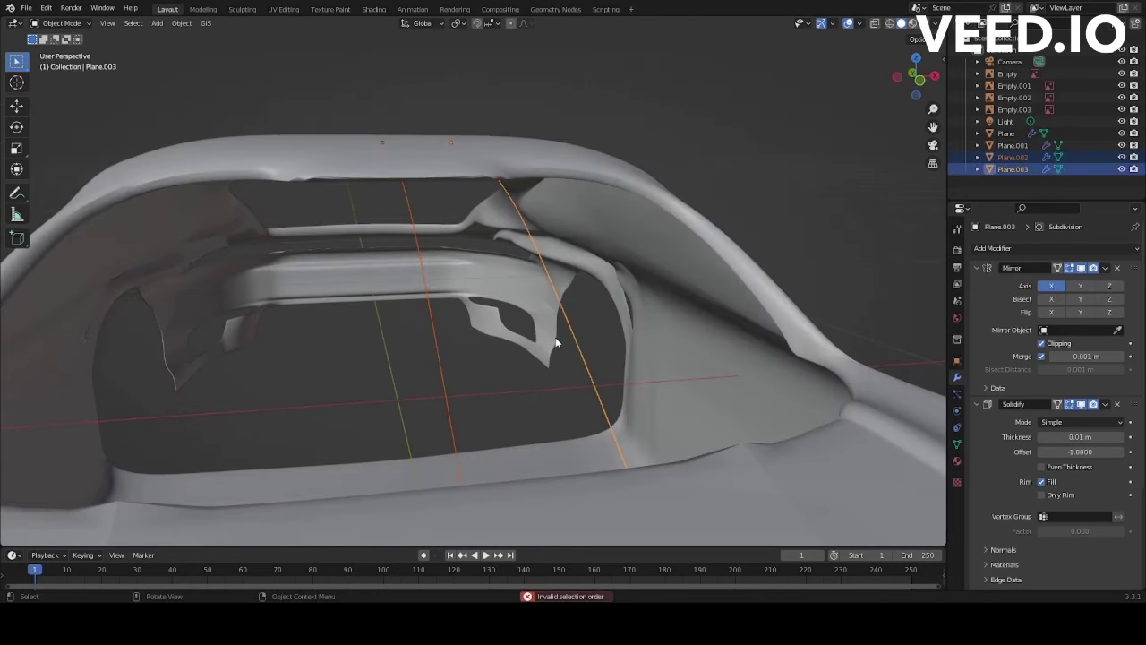
pyautogui.rightClick(491, 470)
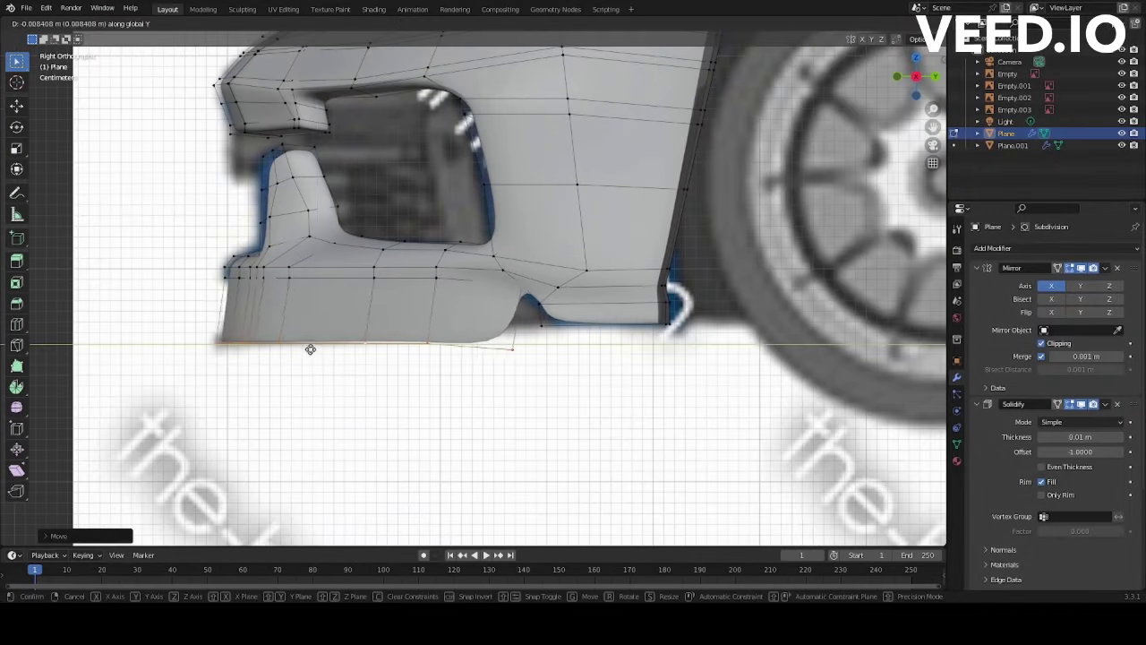
# Step: Add a horizontal edge loop across the front bumper
pyautogui.click(309, 349)
pyautogui.hotkey('ctrl', 'r')
pyautogui.click(388, 318)
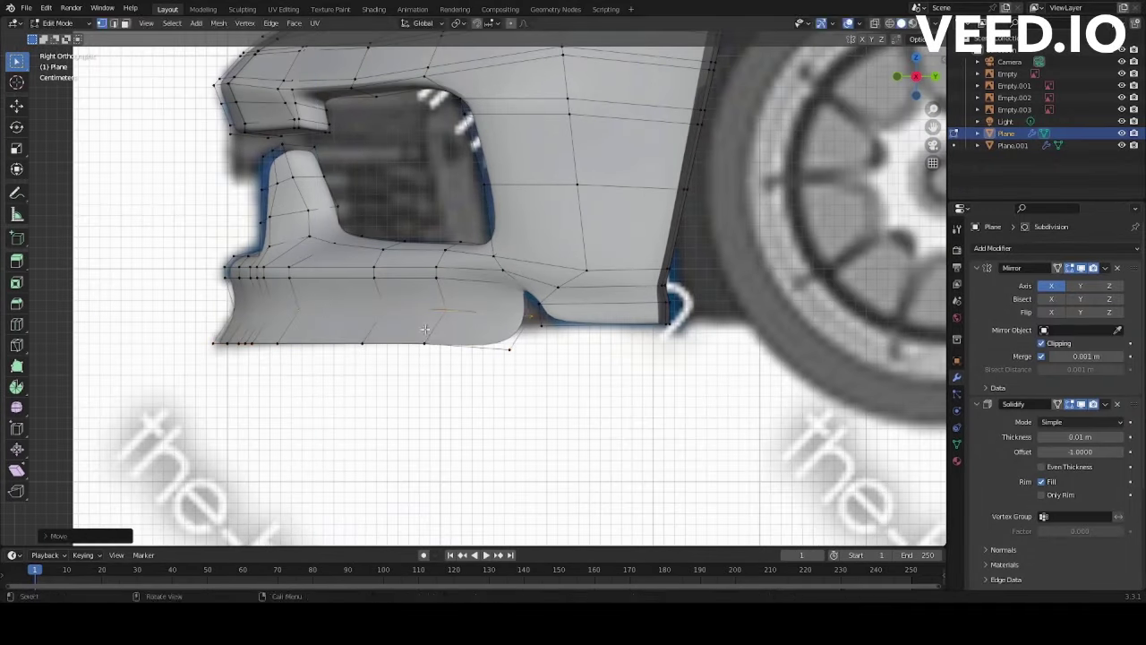
# Step: Move the bumper's lower-edge vertices onto the side blueprint's bottom line in Right view
pyautogui.hotkey('alt', 'z')
pyautogui.moveTo(334, 376); pyautogui.dragTo(452, 340)
pyautogui.press('Tab')
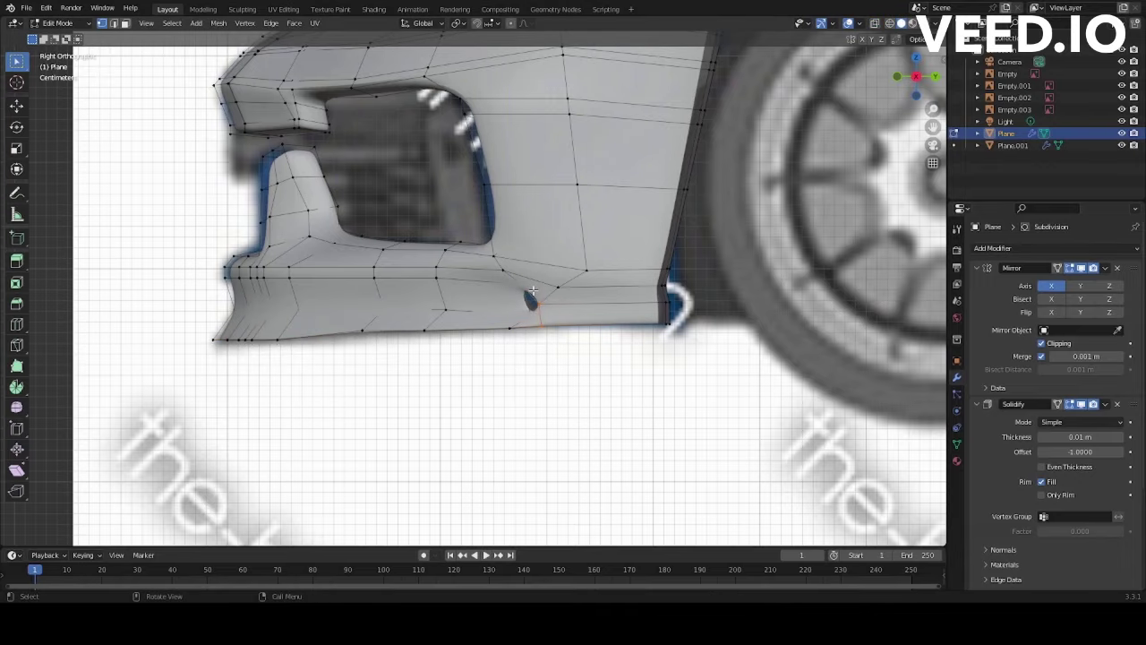
pyautogui.hotkey('alt', 'z')
pyautogui.scroll(-5, 532, 291)
pyautogui.press('KP_1')
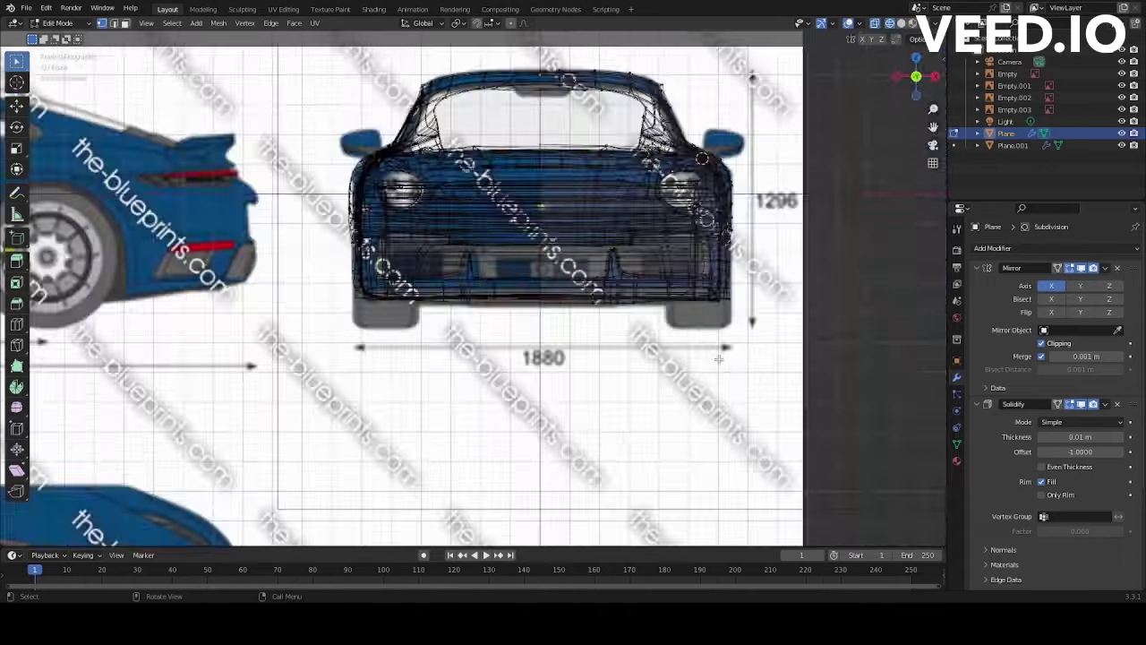
pyautogui.moveTo(718, 358); pyautogui.dragTo(571, 368, button='middle')
pyautogui.press('KP_3')
pyautogui.press('`')
pyautogui.click(570, 368)
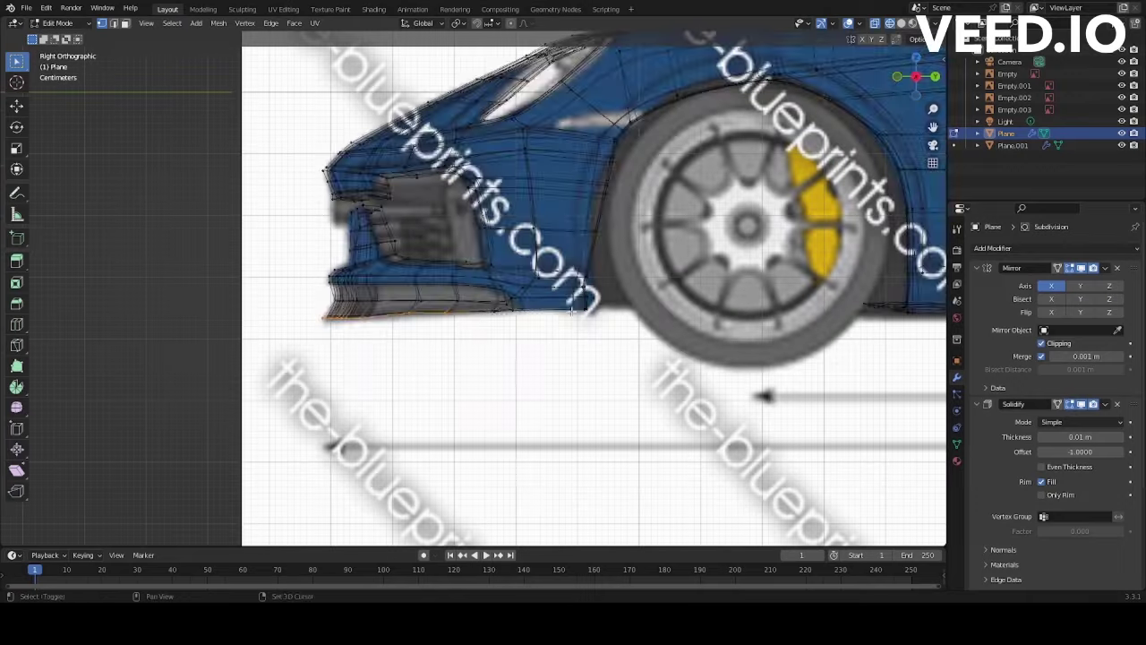
pyautogui.click(664, 323)
pyautogui.moveTo(665, 323); pyautogui.dragTo(583, 285, button='middle')
# Step: Orbit around the front bumper and switch the body mesh into Edit Mode
pyautogui.moveTo(691, 335); pyautogui.dragTo(603, 281, button='middle')
pyautogui.hotkey('ctrl', 'Tab')
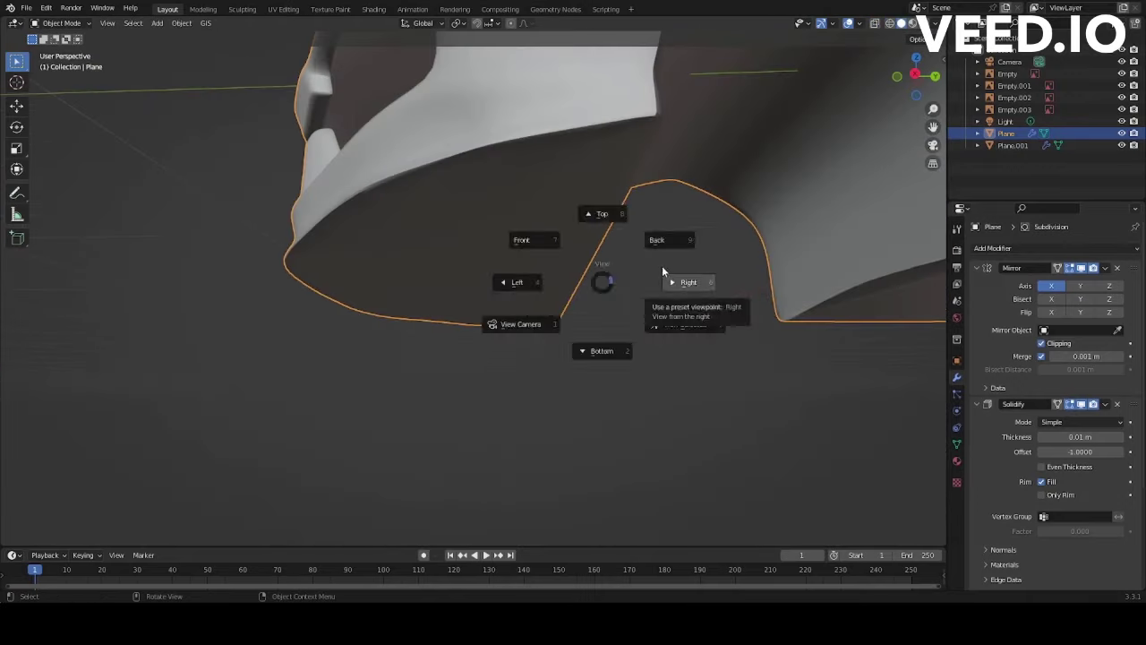
pyautogui.click(662, 265)
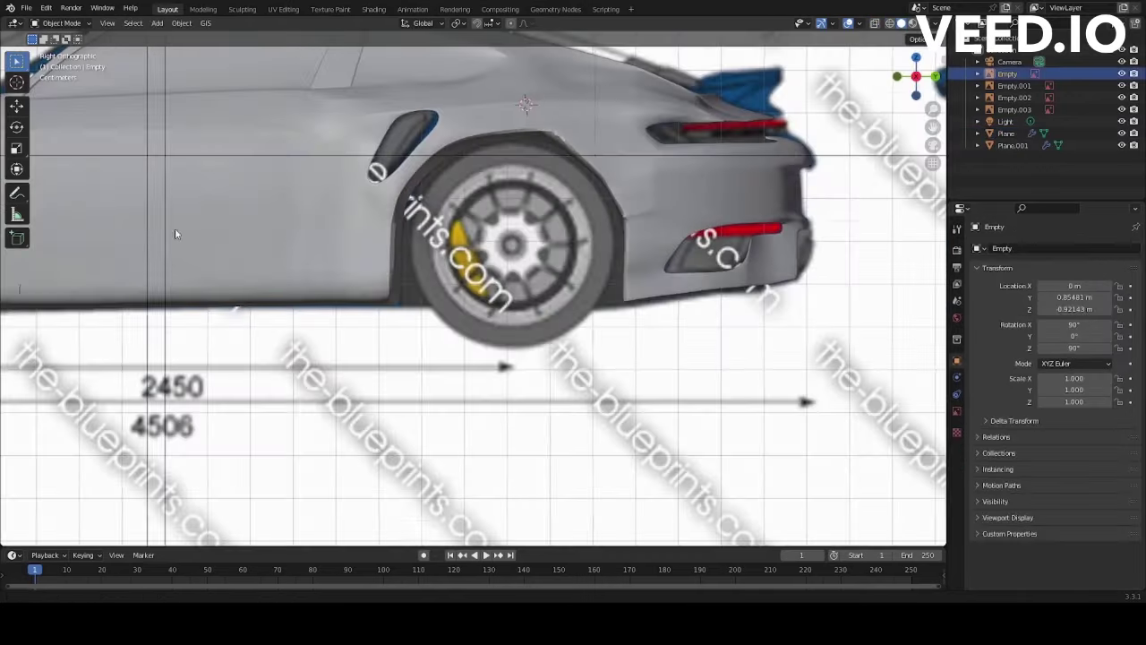